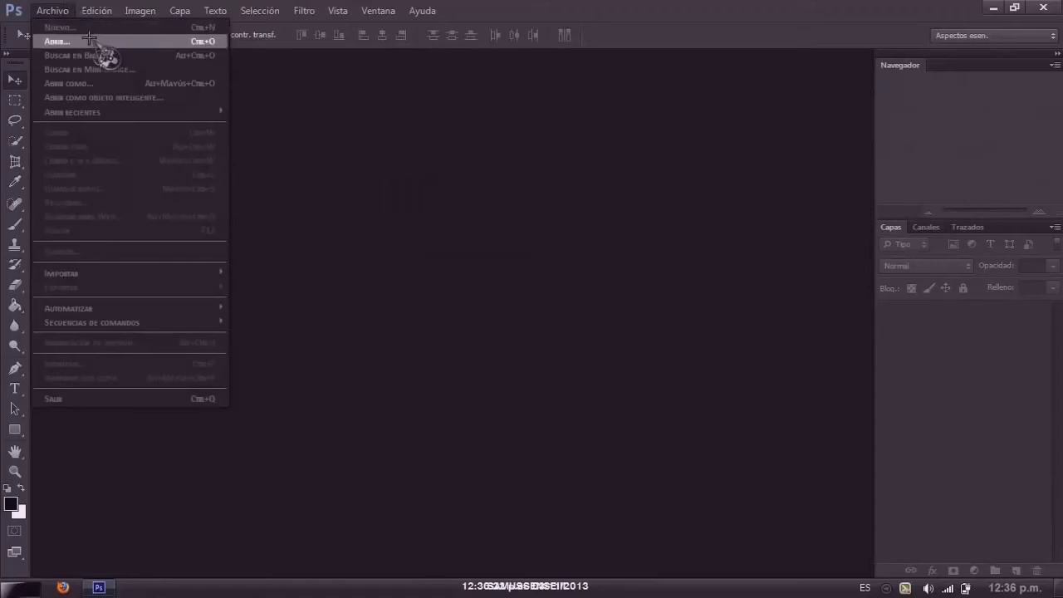
- Open the STOCK image from F:\mis imagenes\Mis Imagenes\Vampiro Proyecto
click(100, 41)
click(368, 314)
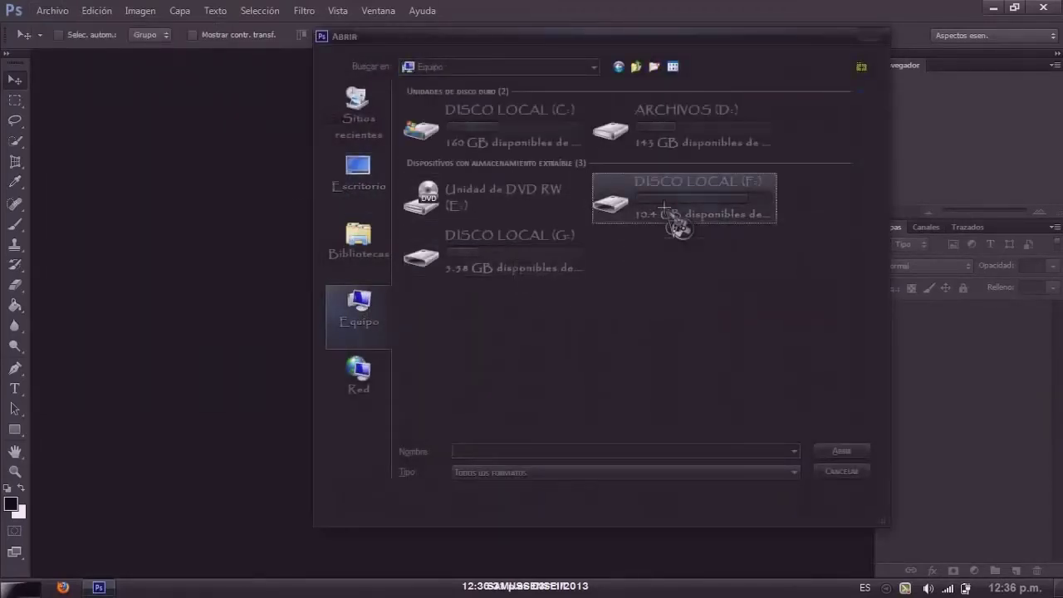
double_click(670, 212)
double_click(466, 163)
double_click(442, 130)
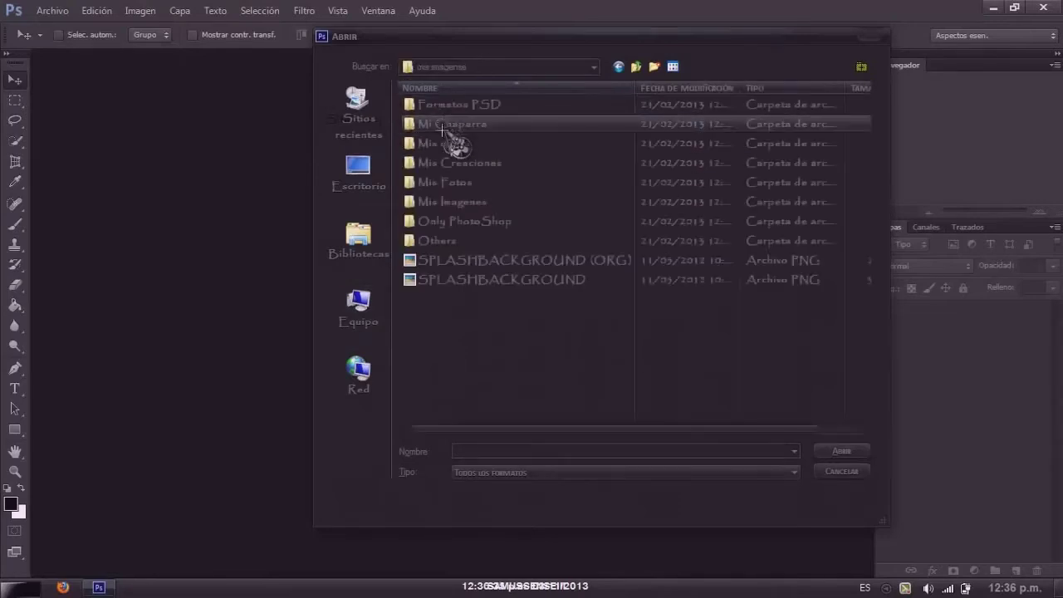
double_click(451, 209)
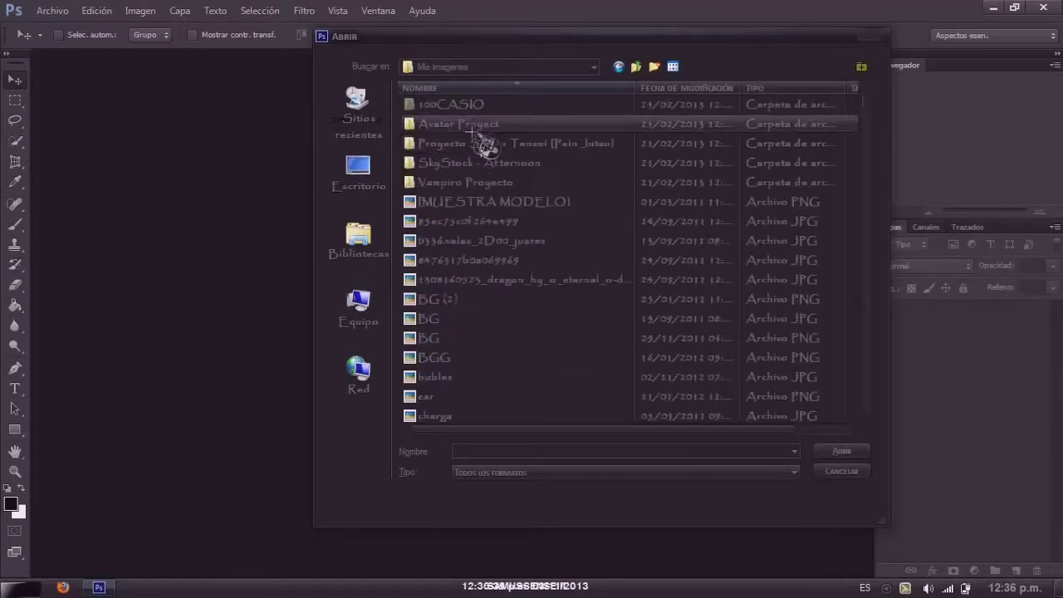
double_click(490, 184)
click(438, 103)
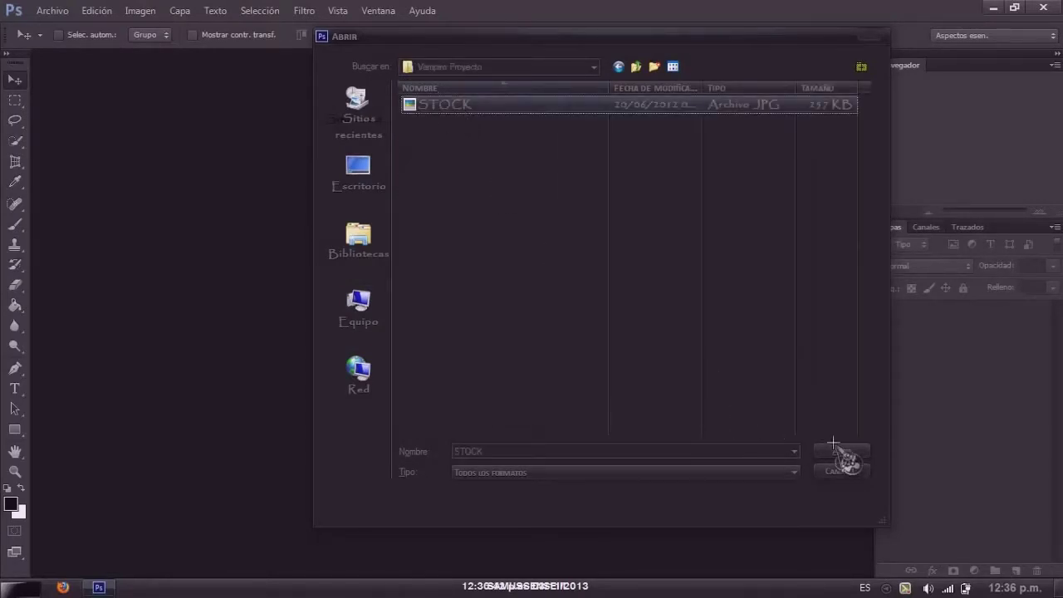
click(841, 451)
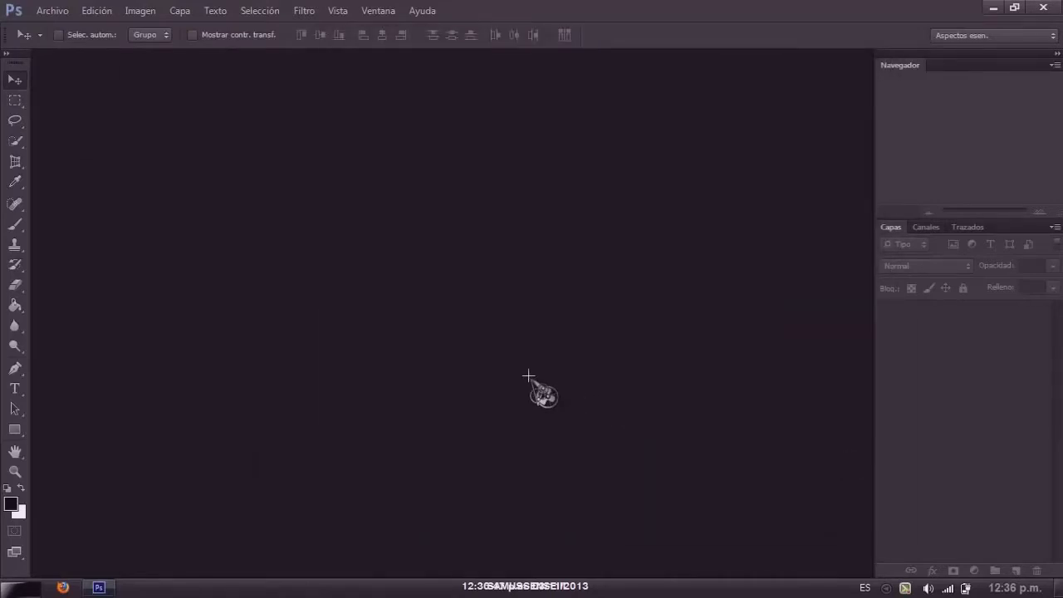
- Delete the pink background on both sides of the face with the Magic Wand
click(572, 314)
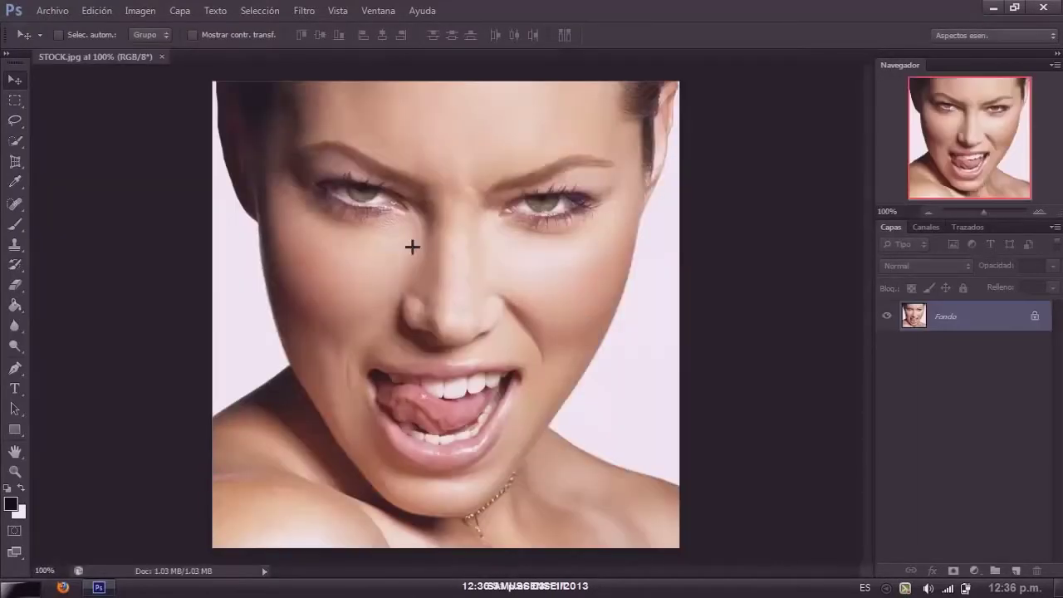
right_click(23, 146)
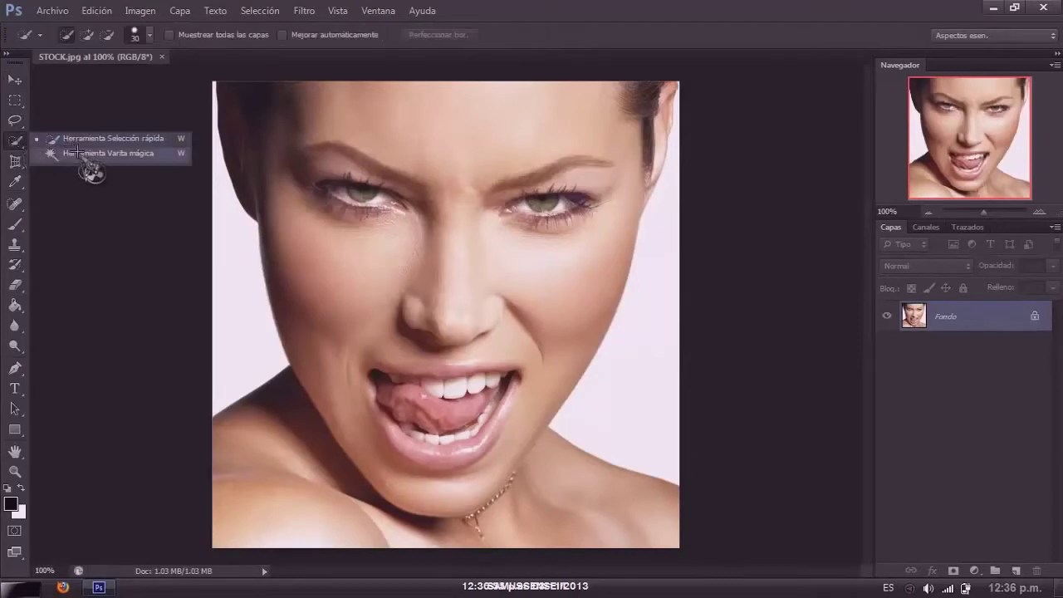
click(88, 161)
click(244, 277)
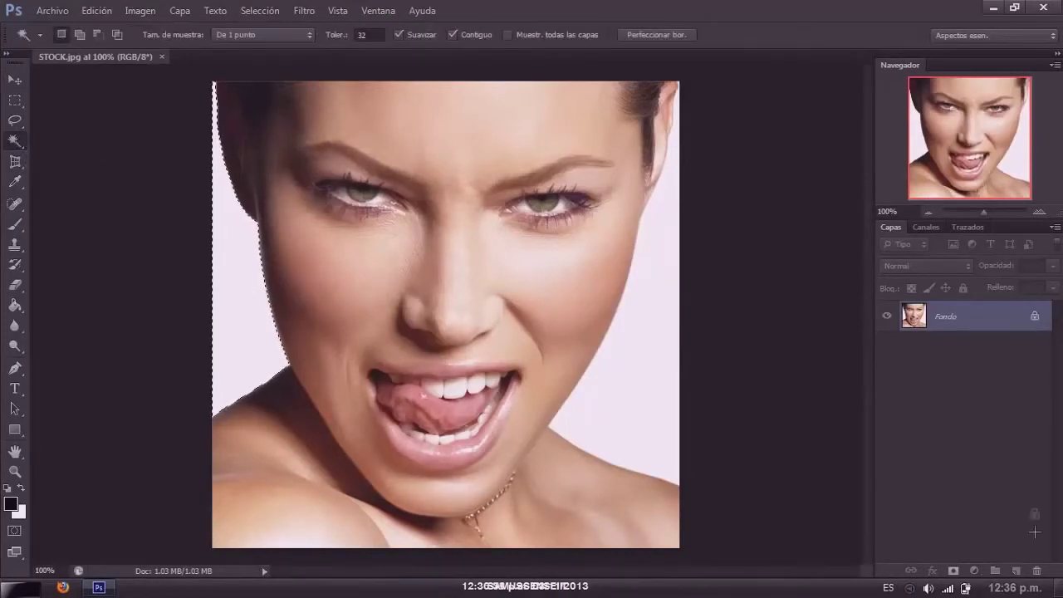
click(1034, 312)
key(Delete)
click(644, 355)
key(Delete)
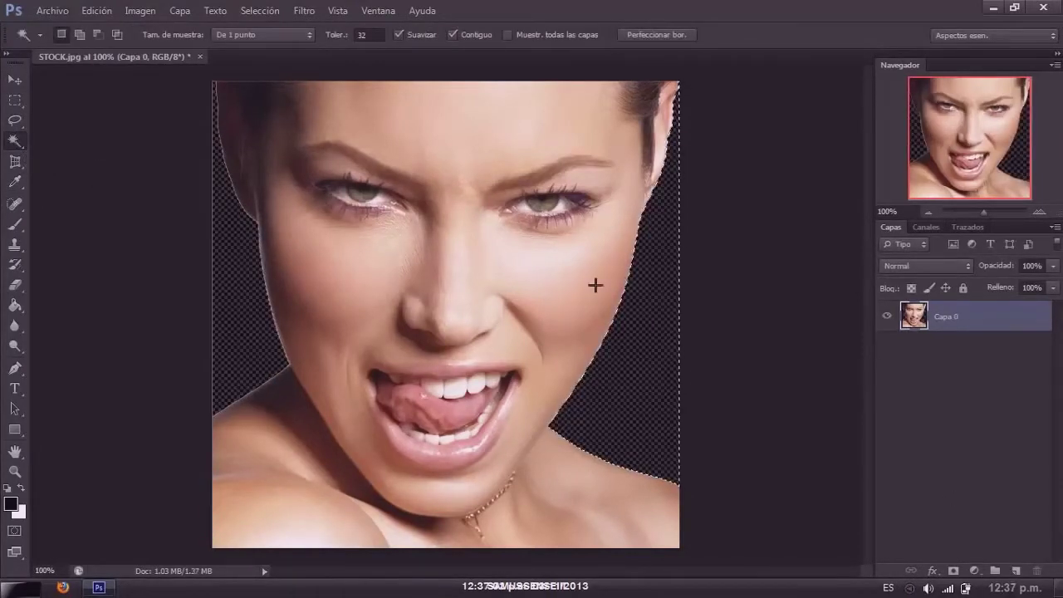
key(ctrl+d)
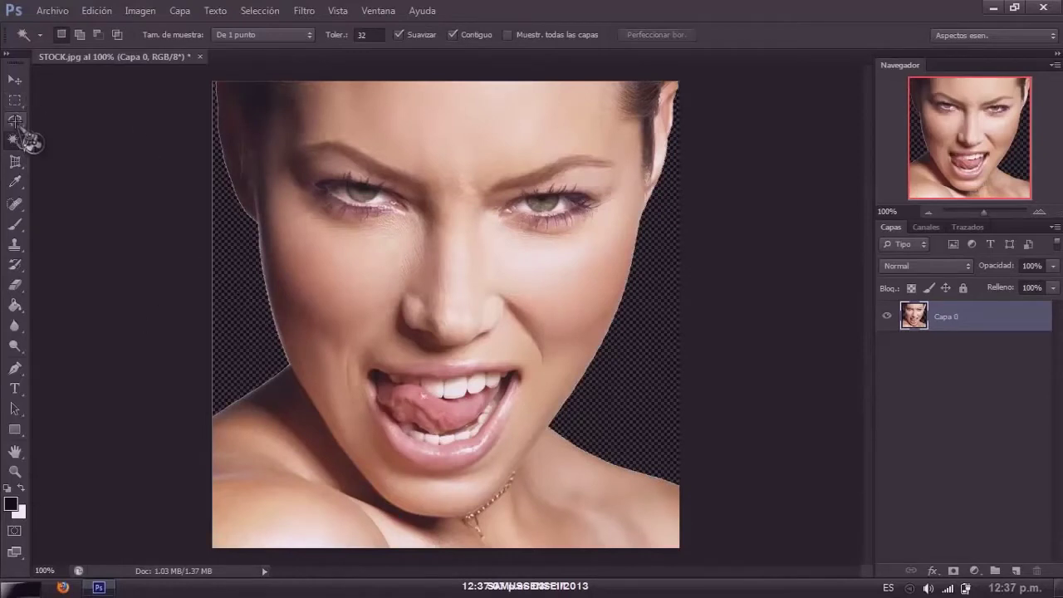
- Lasso and delete the leftover pink strip along the left edge
click(15, 120)
key(ctrl+t)
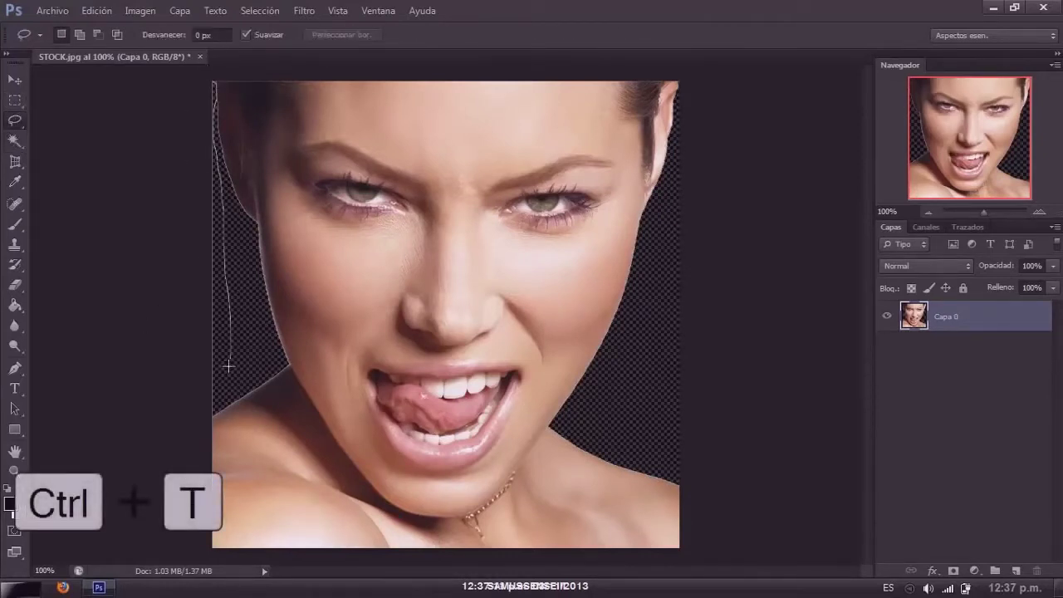
drag(209, 418, 114, 123)
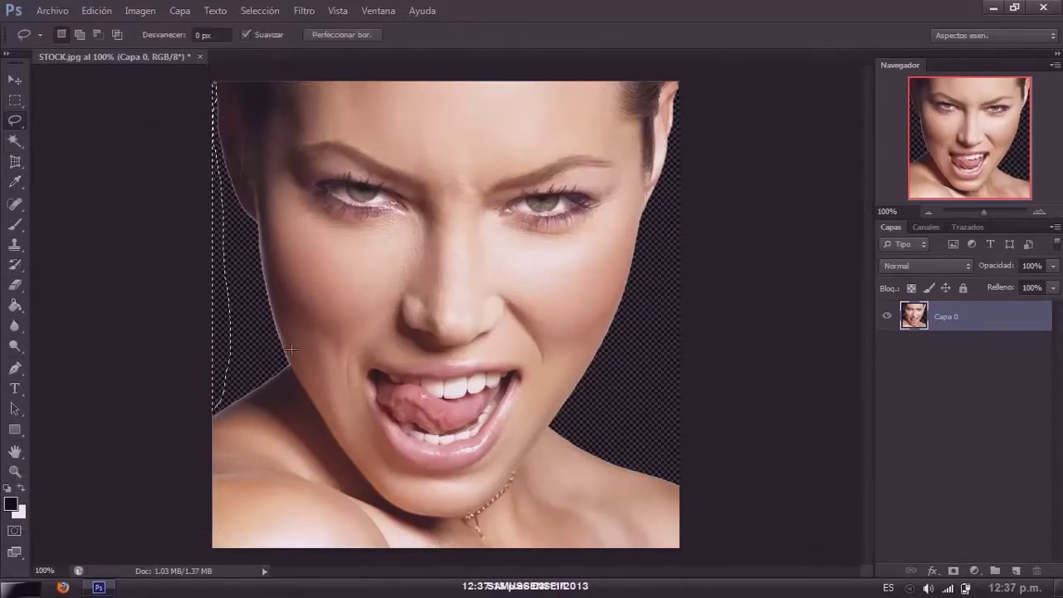
key(Delete)
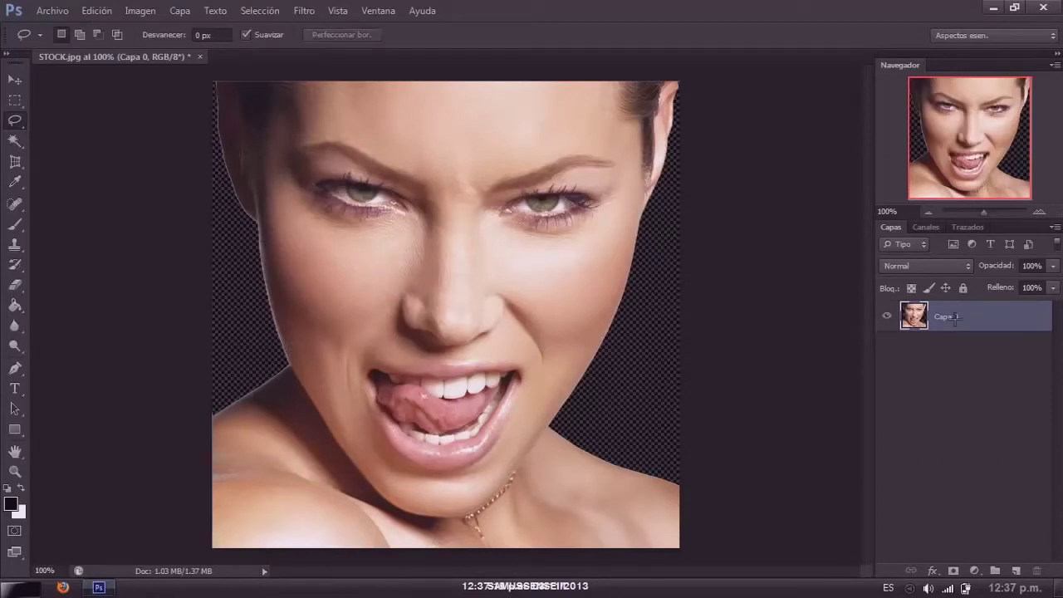
- Scale the face to about 43% and place it at the bottom centre
key(ctrl+t)
mouse_move(674, 83)
mouse_down()
mouse_move(418, 310)
mouse_move(415, 344)
mouse_up()
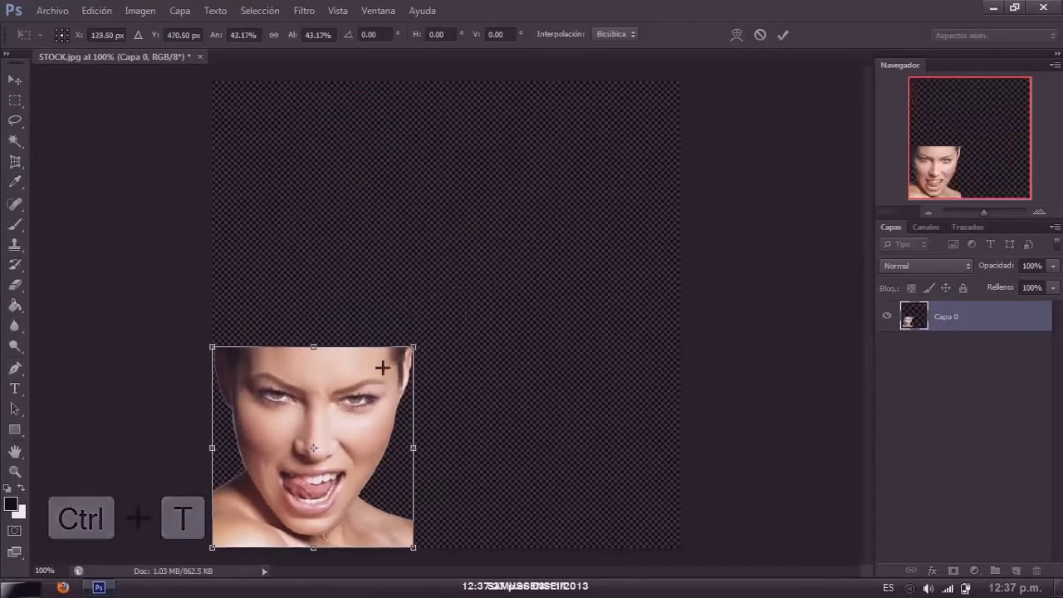
drag(375, 380, 516, 390)
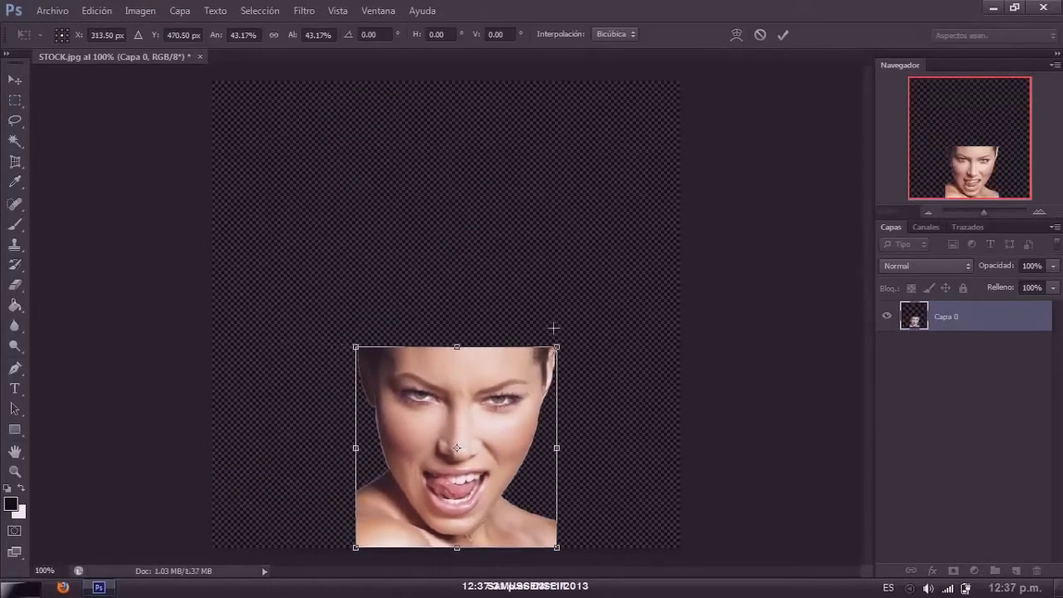
drag(556, 344, 622, 281)
key(Return)
- Shift the face layer slightly to the left
key(l)
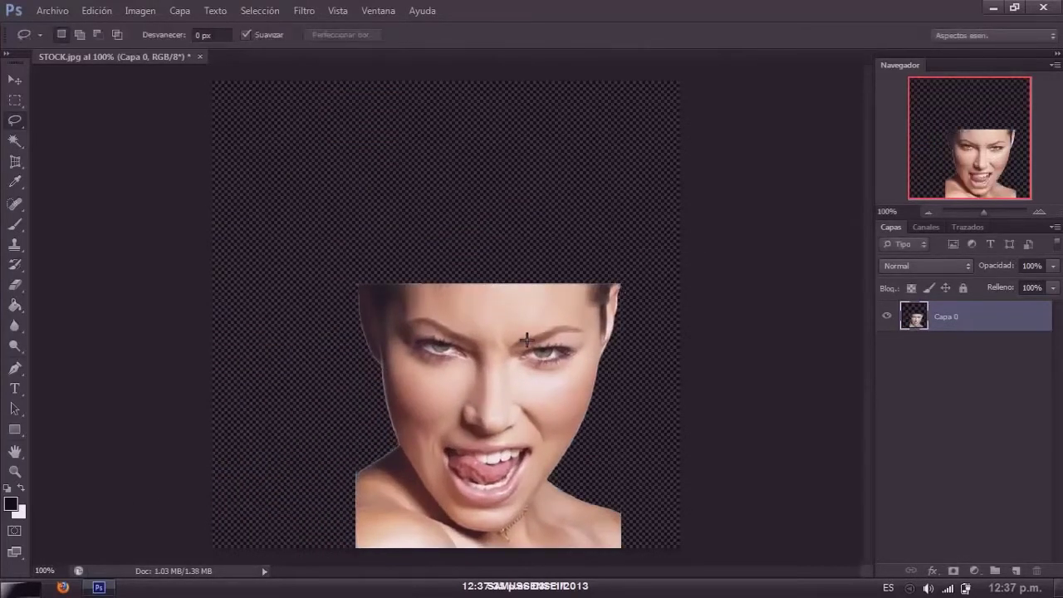
click(14, 80)
drag(448, 332, 406, 332)
- Use Liquify Forward Warp to push both shoulder edges outward
click(304, 10)
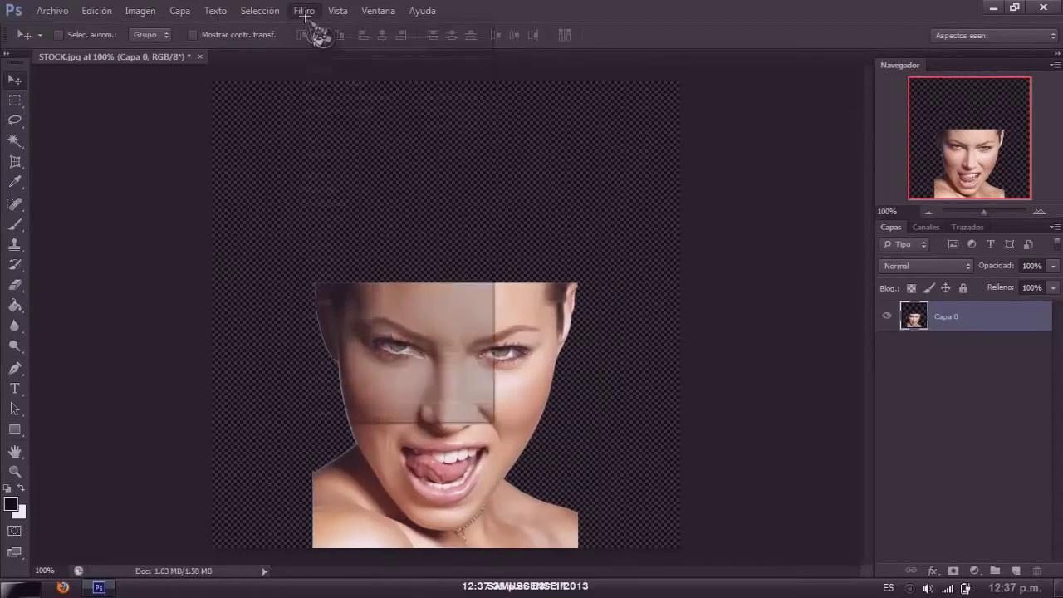
click(320, 125)
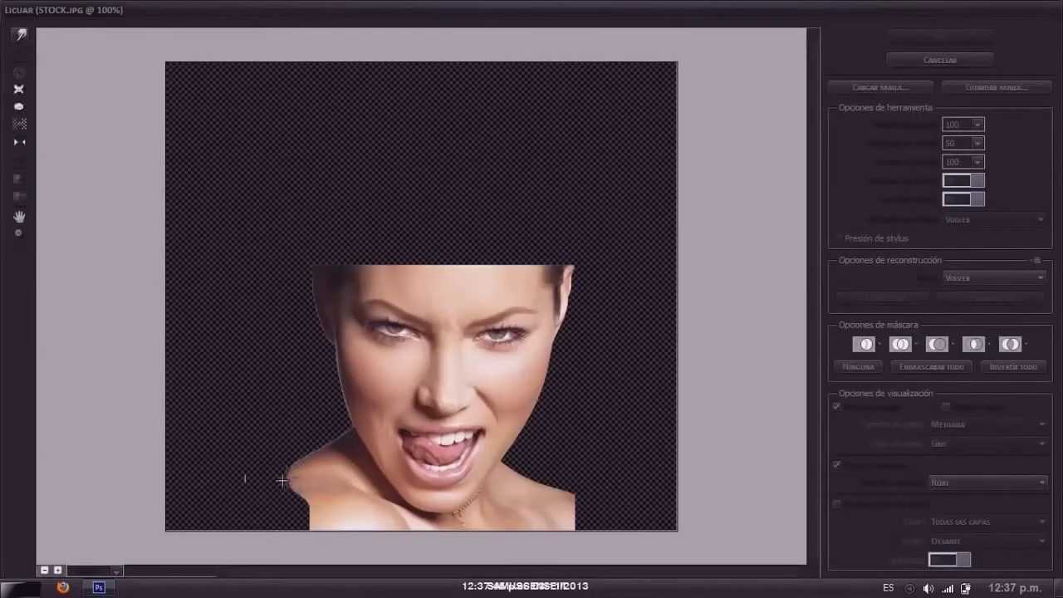
mouse_move(309, 480)
mouse_down()
mouse_move(282, 484)
mouse_move(287, 520)
mouse_move(268, 505)
mouse_up()
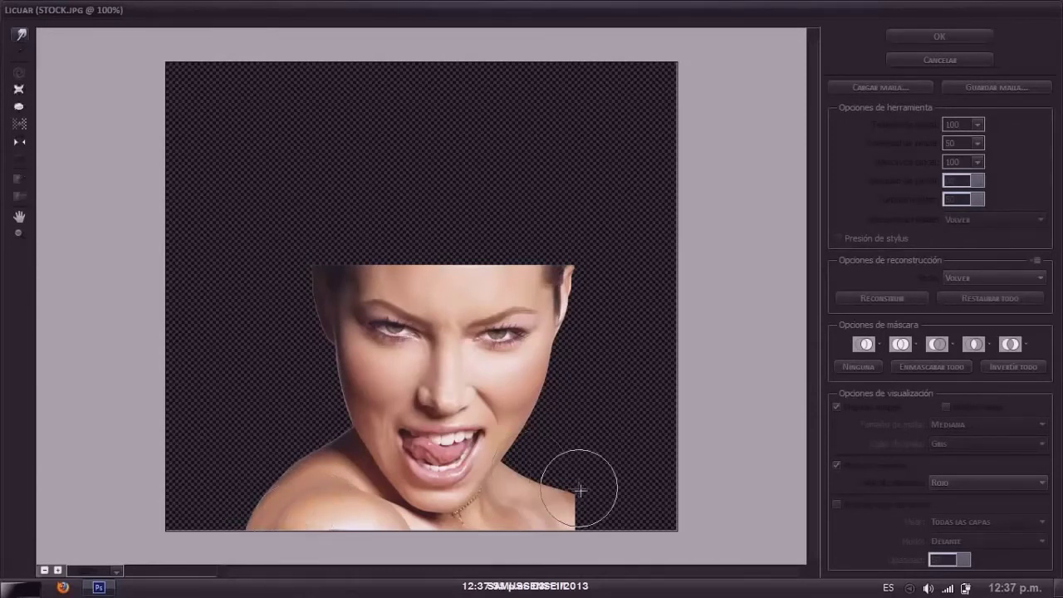
drag(582, 487, 606, 534)
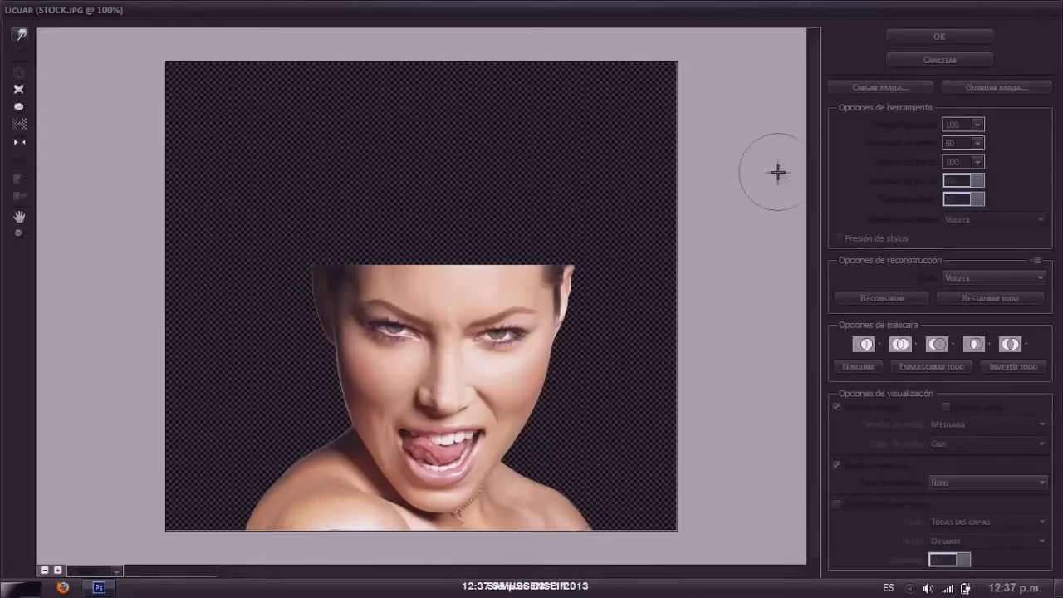
click(942, 36)
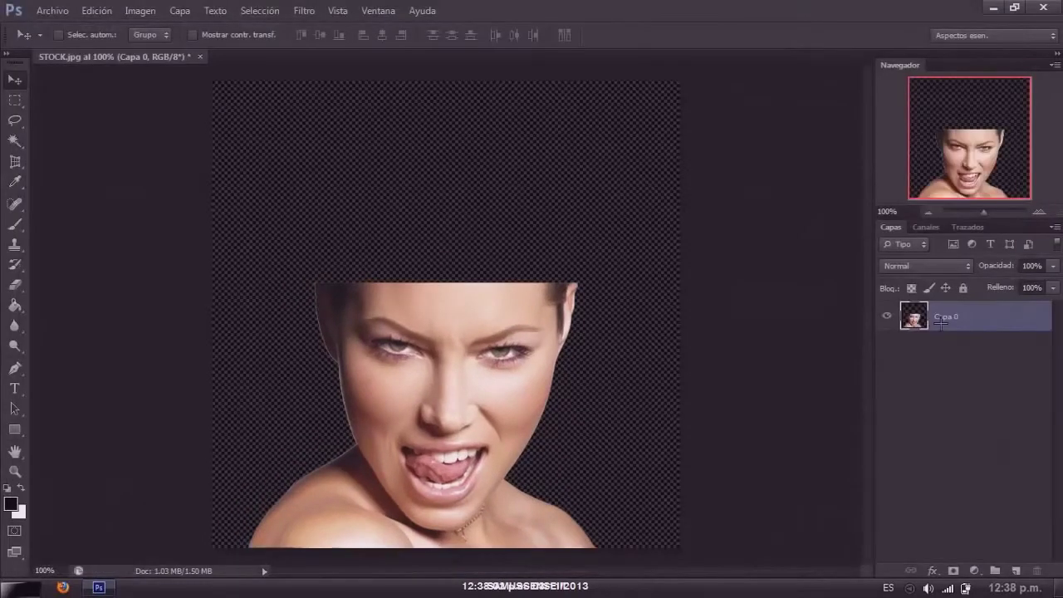
- Duplicate the face, scale the copy to about 62% and move it up
key(ctrl+j)
key(ctrl+t)
drag(595, 284, 453, 362)
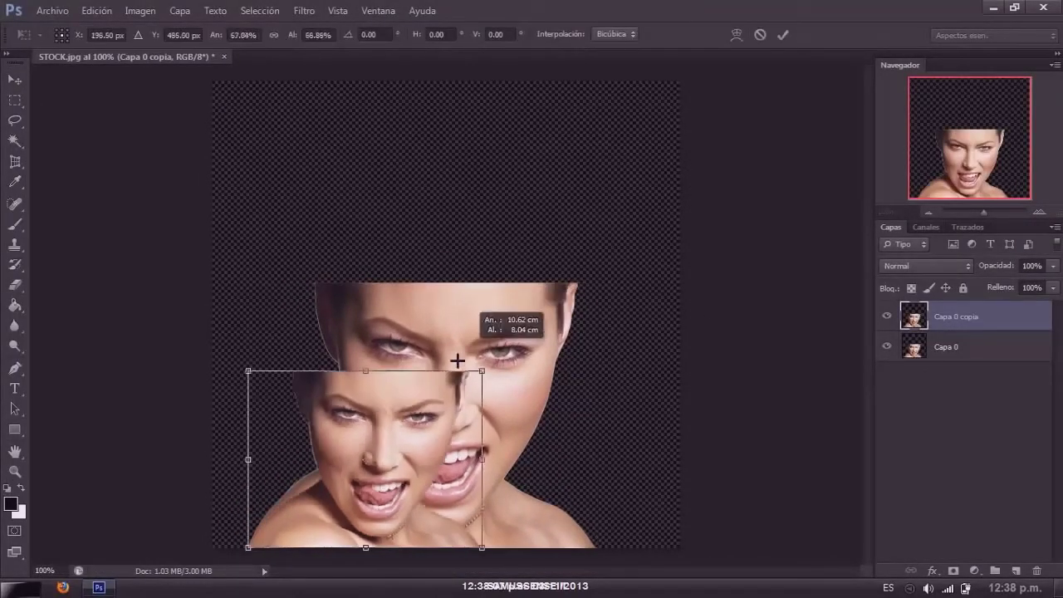
drag(431, 404, 510, 239)
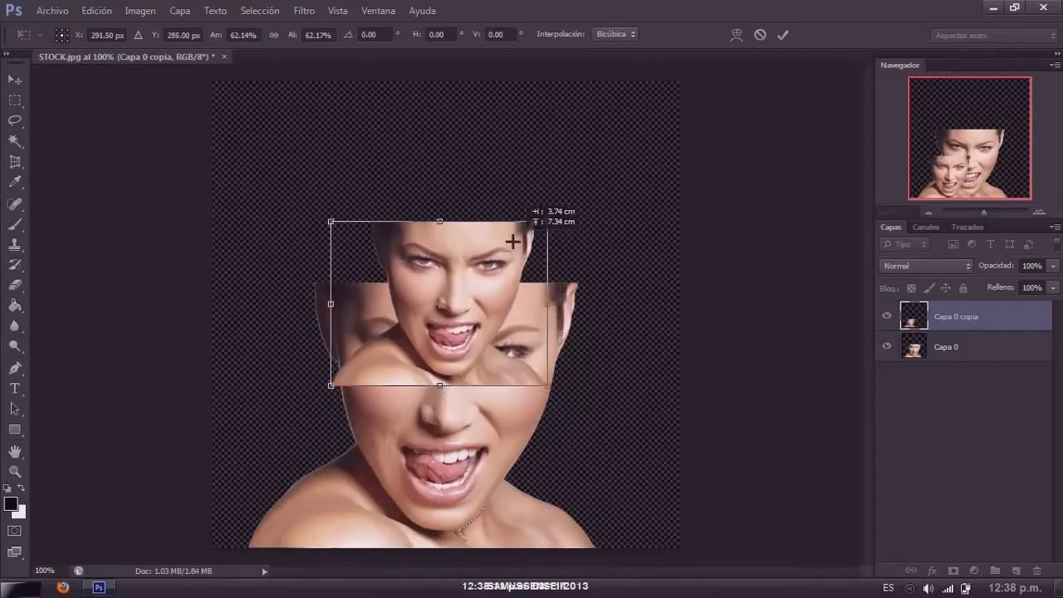
key(Return)
- Move the copy beneath Capa 0, hide it, and reselect Capa 0
drag(936, 340, 937, 354)
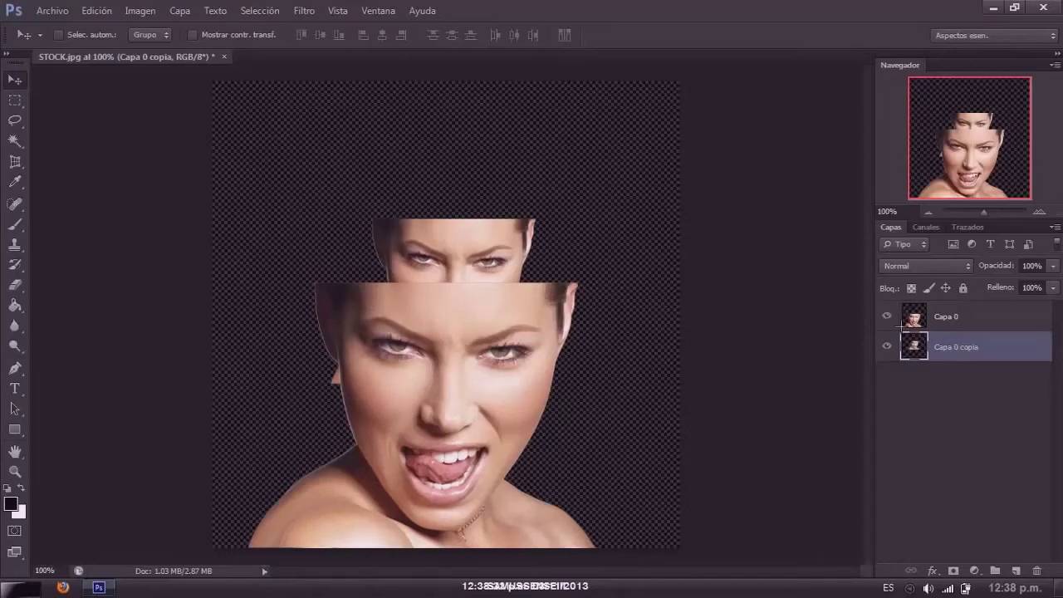
click(887, 347)
click(947, 316)
- Draw a Pen path across the forehead and eyes, bending toward the nose
key(p)
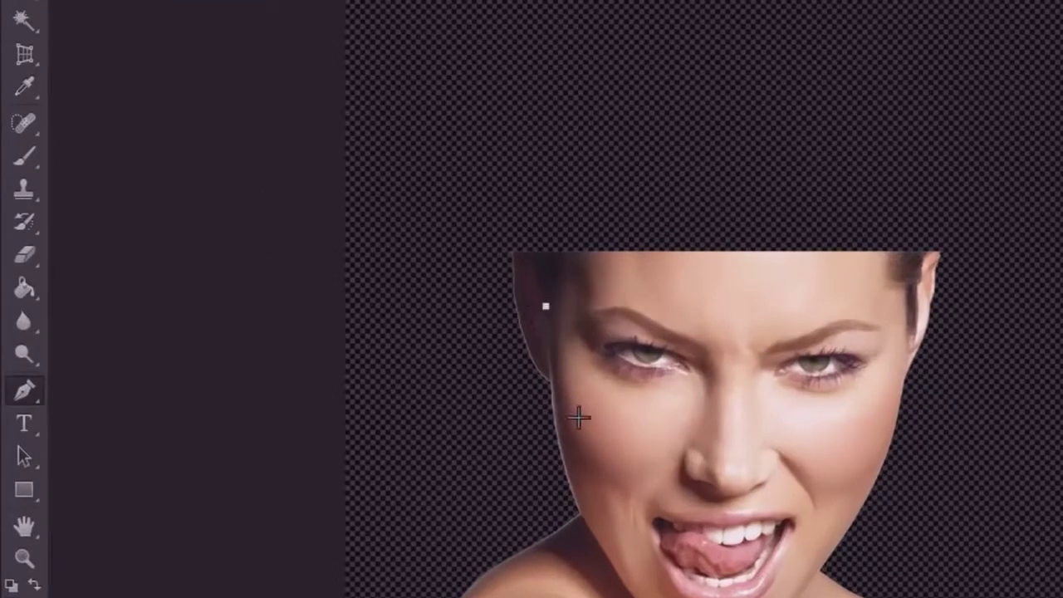
click(921, 302)
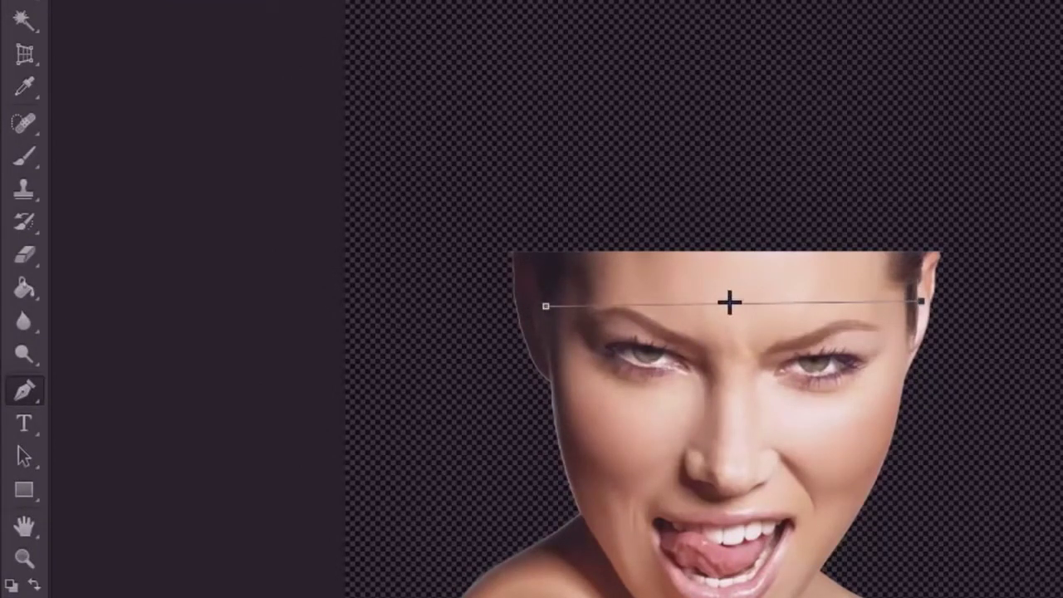
drag(730, 302, 728, 397)
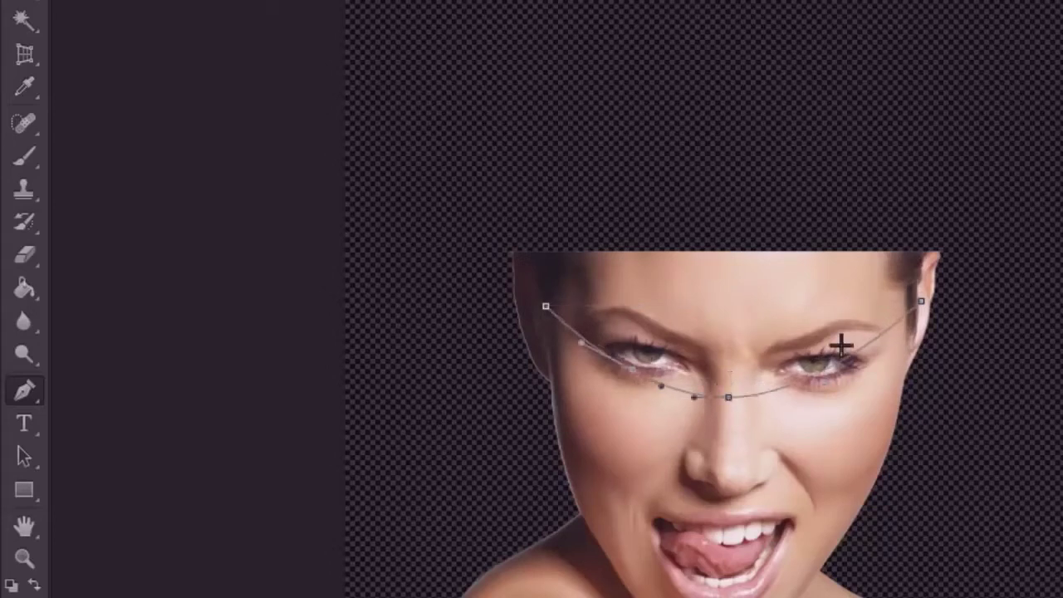
drag(843, 355, 835, 347)
drag(632, 365, 630, 352)
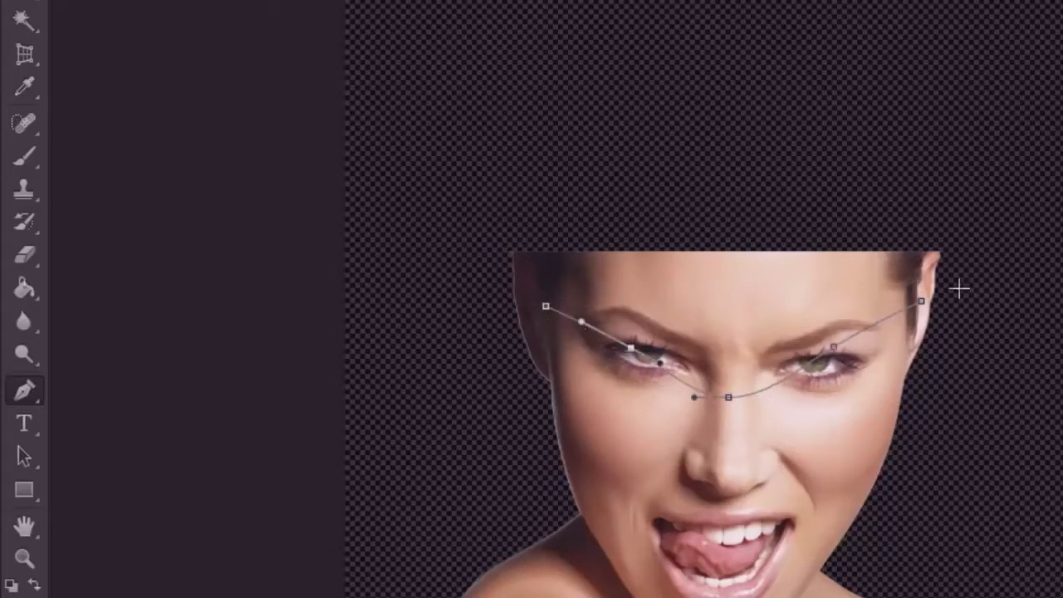
click(508, 274)
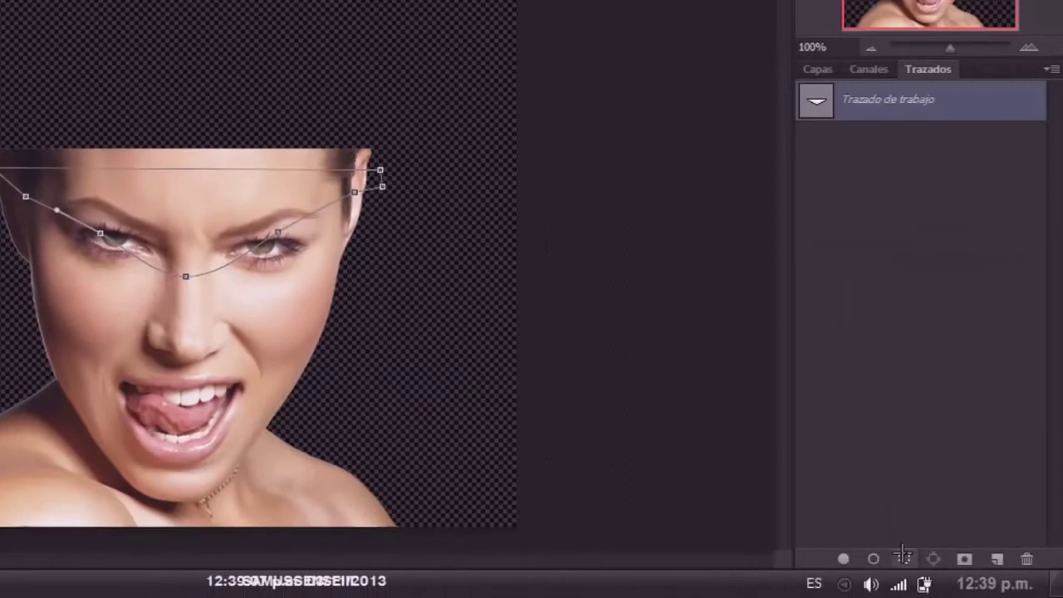
click(903, 556)
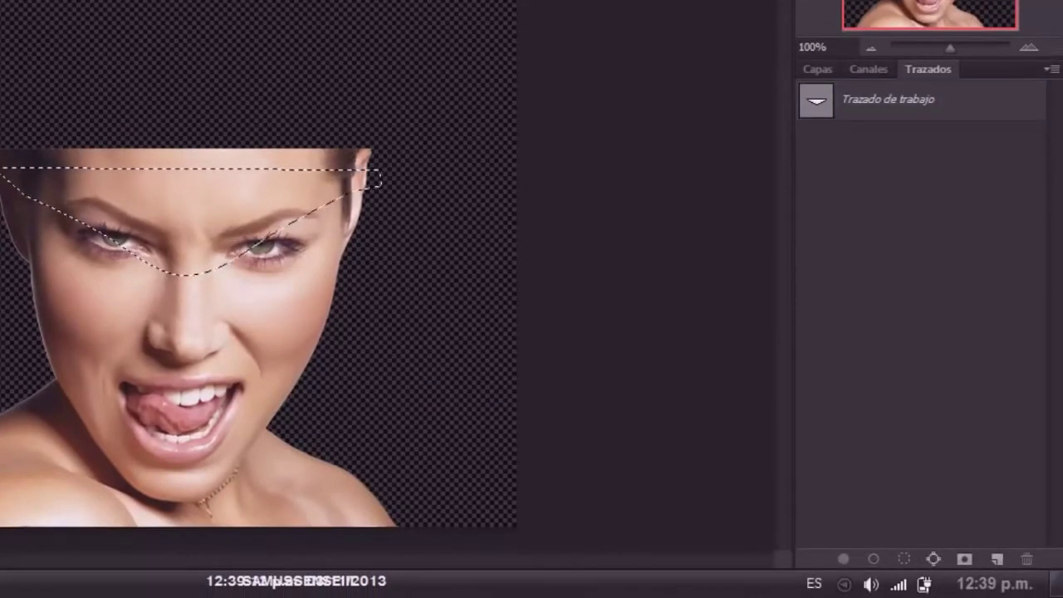
key(ctrl+z)
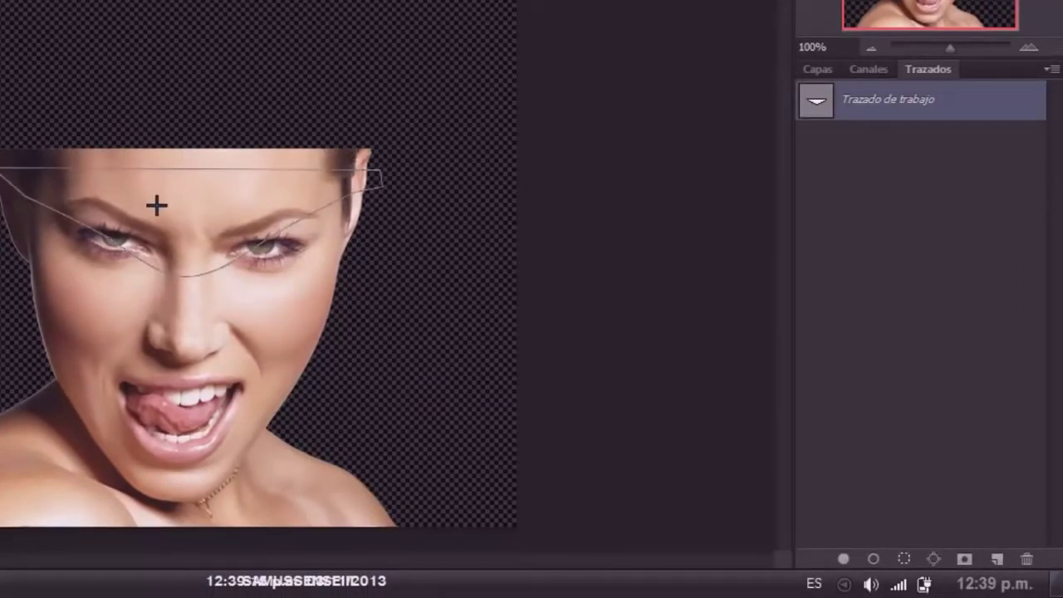
- Reshape the path to dip under both eyes to the nose bridge, then load it as a selection
mouse_move(125, 165)
mouse_down()
mouse_move(105, 185)
mouse_move(124, 184)
mouse_up()
drag(174, 272, 189, 296)
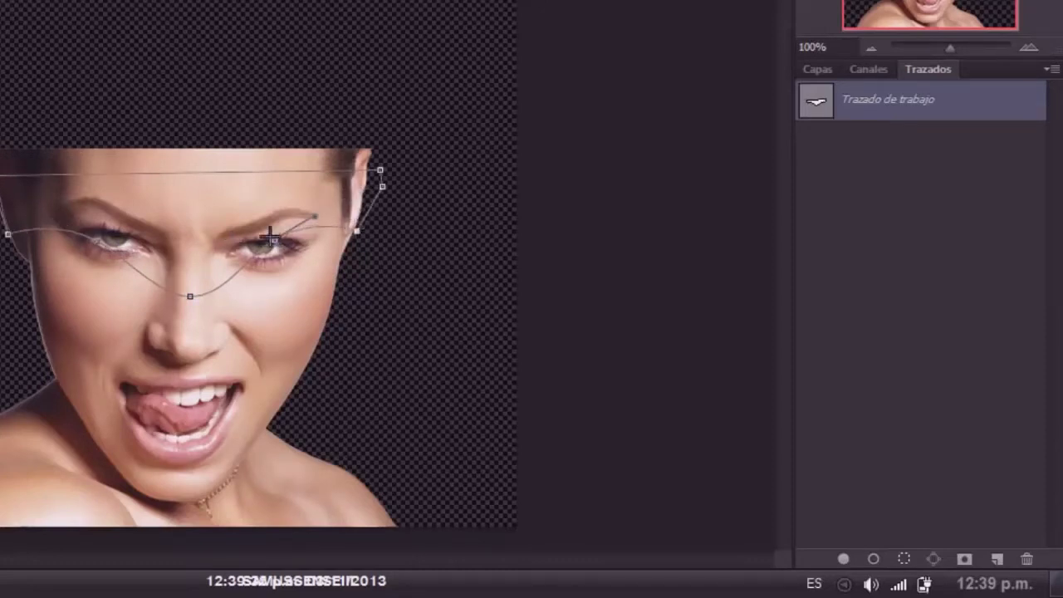
drag(270, 237, 291, 263)
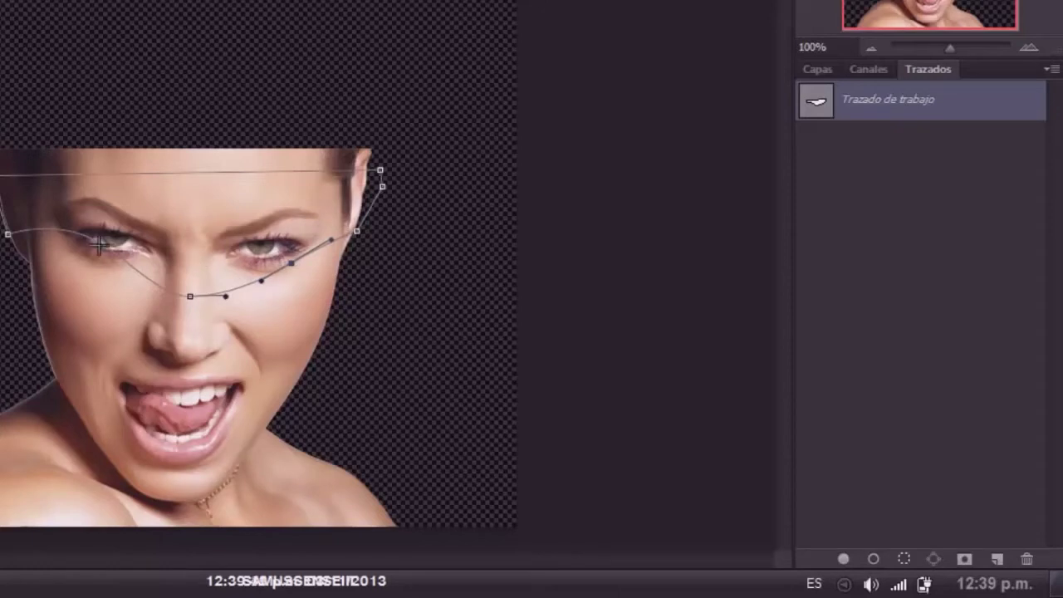
drag(99, 243, 83, 252)
drag(188, 296, 187, 311)
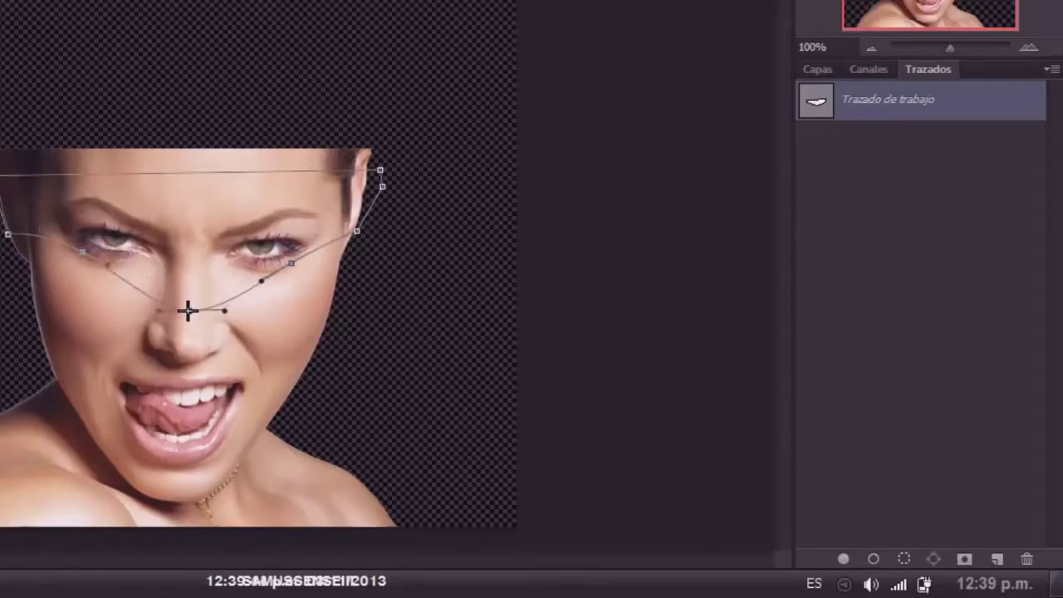
drag(130, 283, 139, 278)
drag(242, 294, 238, 282)
click(904, 559)
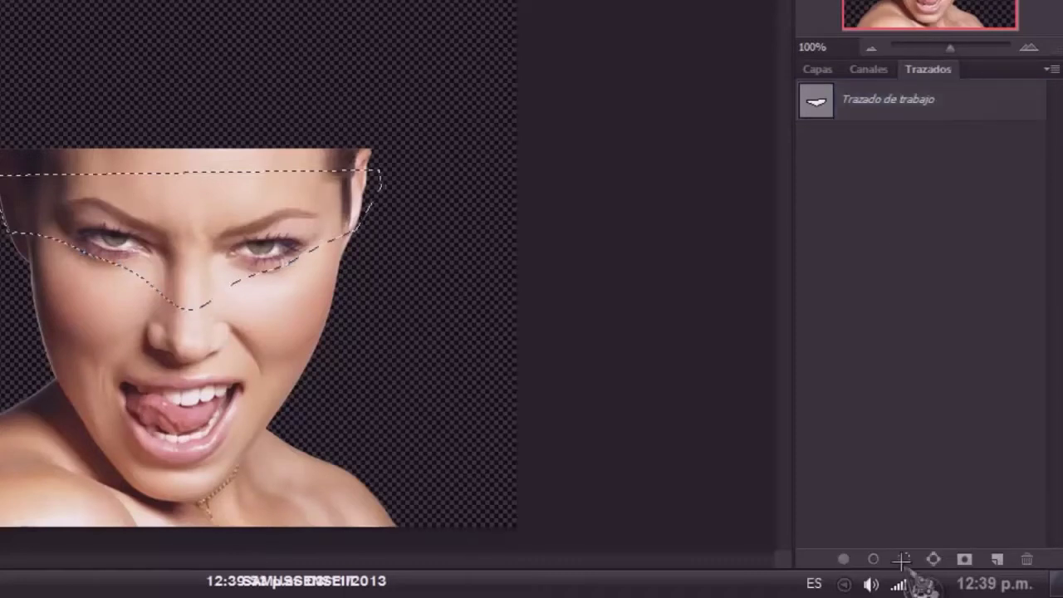
- Adjust the nose anchor, reload the path as a selection, and delete the upper face from Capa 0
key(ctrl+z)
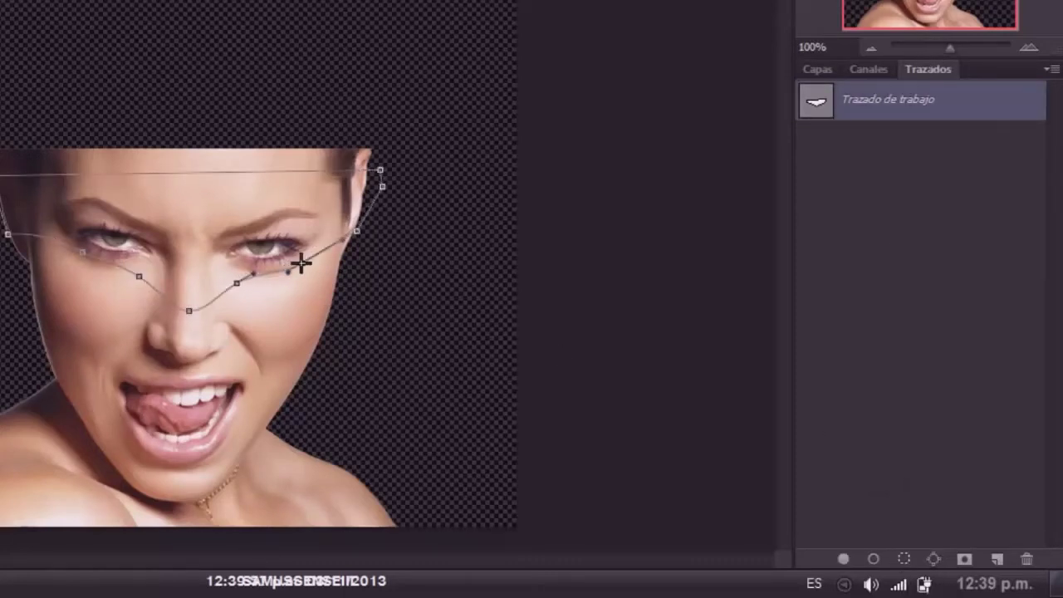
click(186, 307)
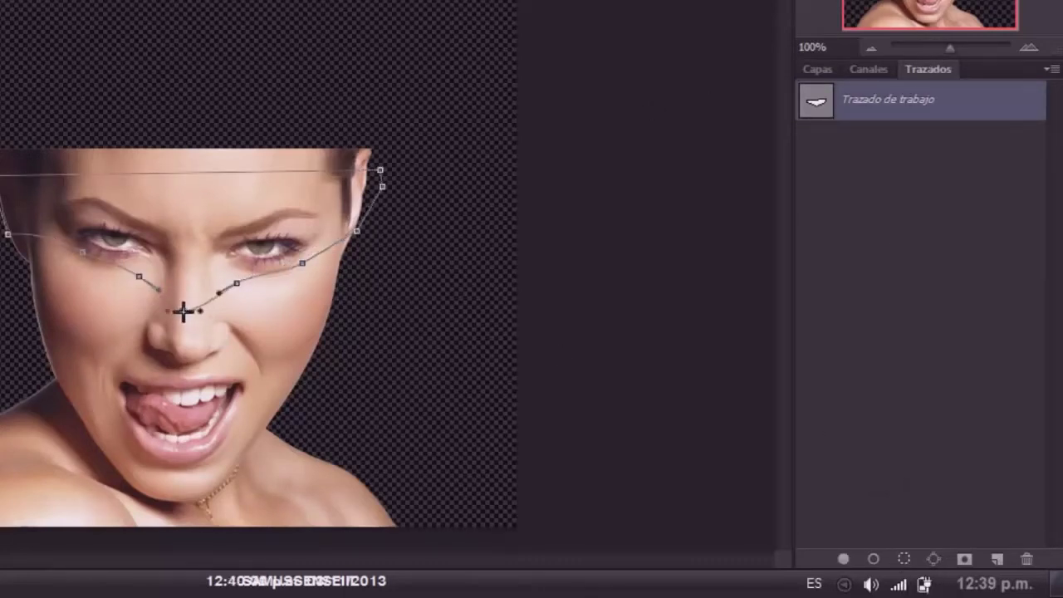
click(906, 558)
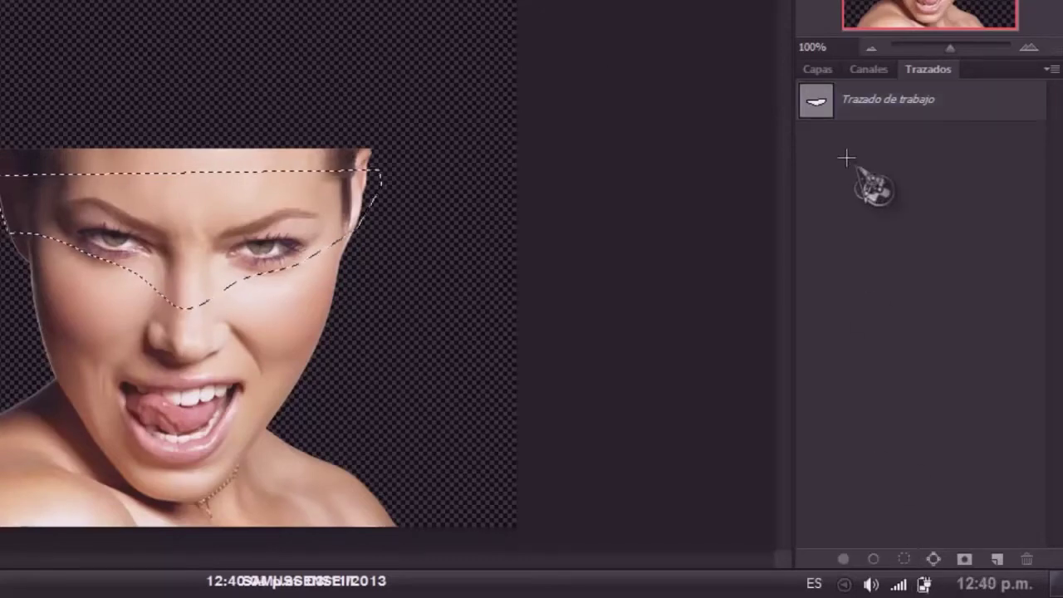
click(818, 69)
key(Delete)
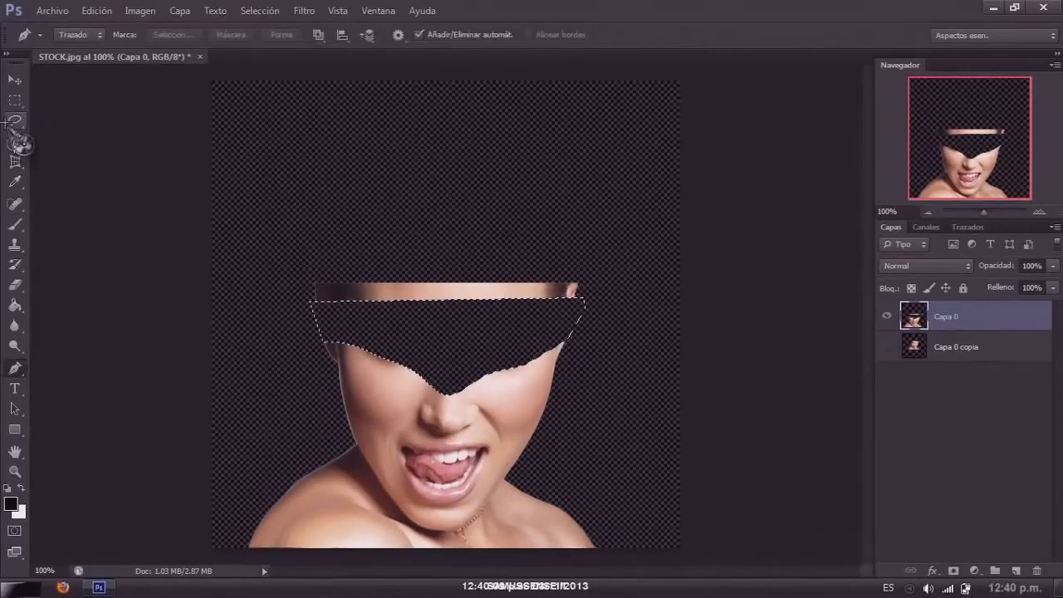
key(ctrl+d)
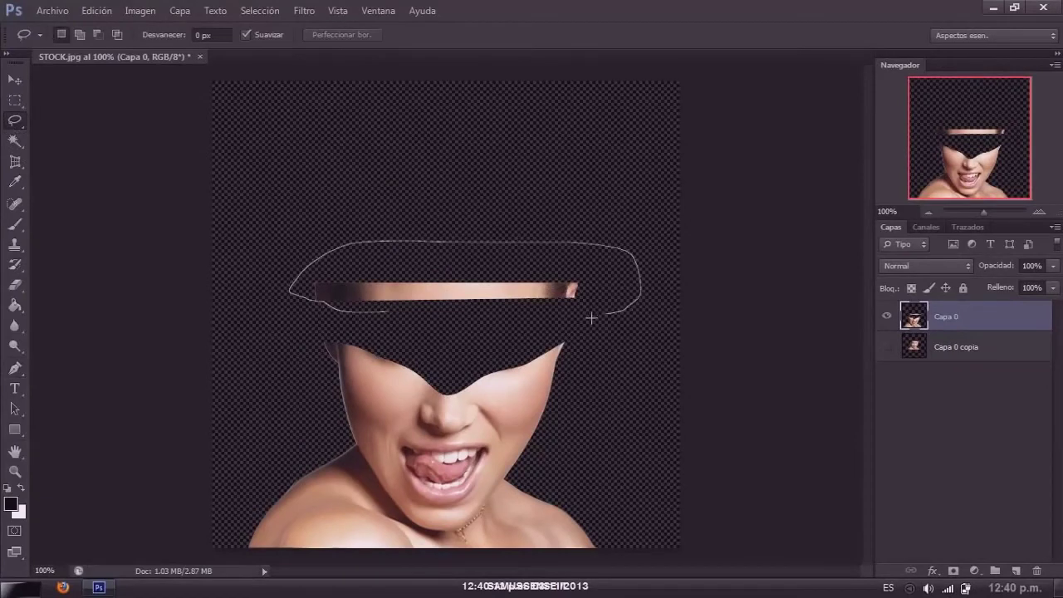
- Delete the leftover forehead strip above the cut and open Hue/Saturation
drag(590, 318, 589, 315)
key(Delete)
key(ctrl+d)
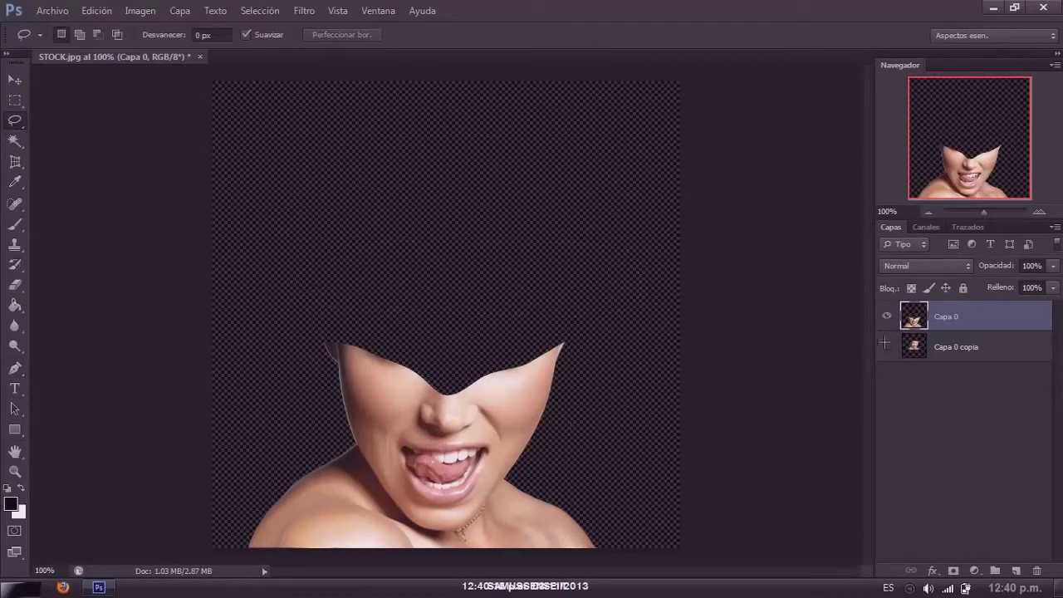
key(ctrl+u)
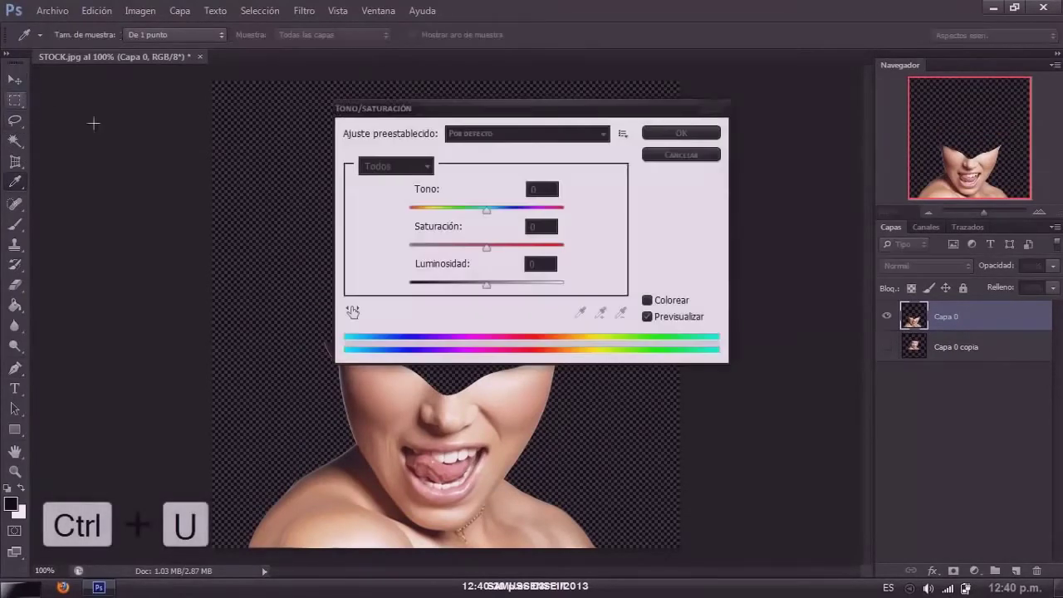
- Desaturate the lower face to Saturation -95 and select Capa 0
drag(420, 250, 410, 249)
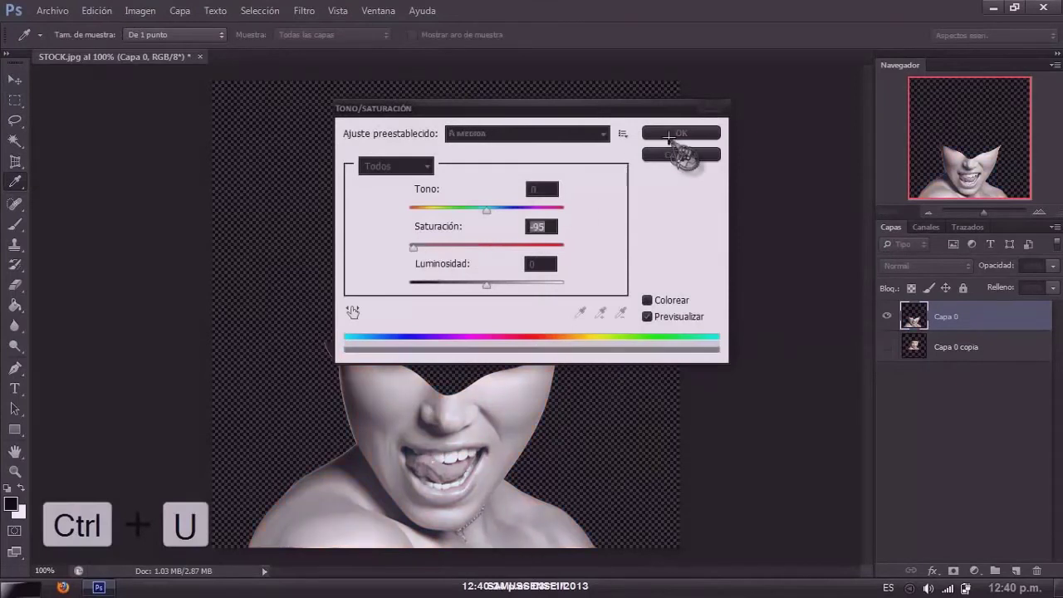
click(681, 133)
click(15, 79)
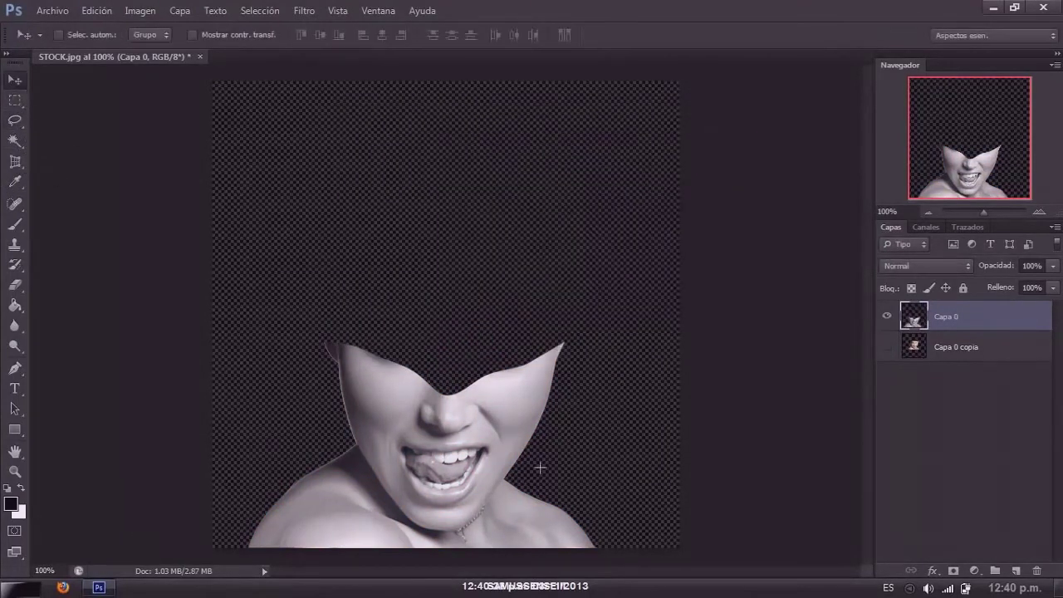
click(967, 349)
click(940, 322)
- Duplicate the grey face and scale it to about 53%. Place it above the large face, behind it in the layer order
key(ctrl+j)
key(ctrl+t)
mouse_move(598, 300)
mouse_down()
mouse_move(435, 415)
mouse_move(491, 279)
mouse_up()
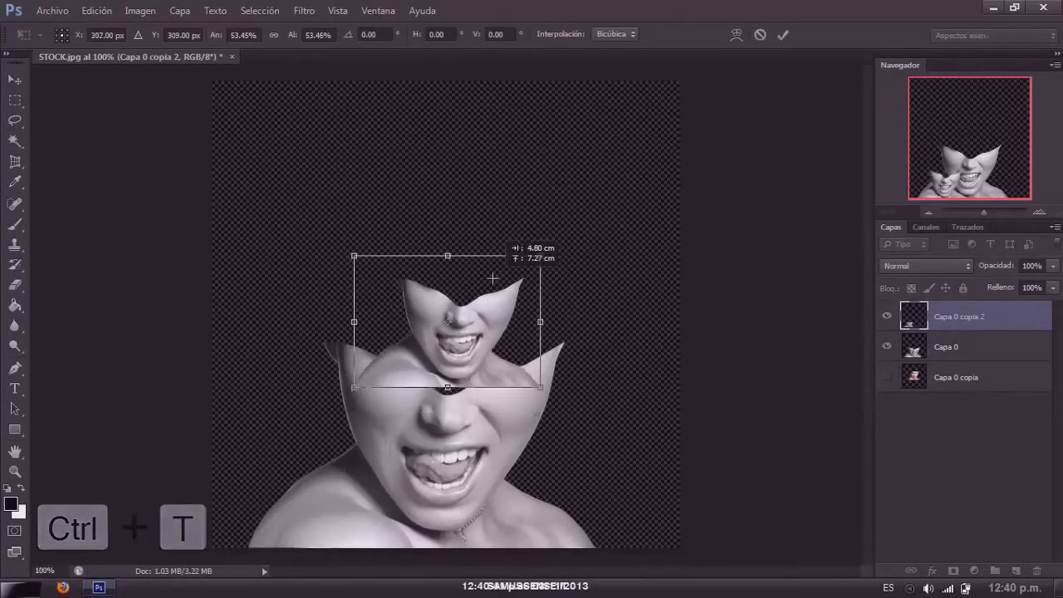
key(Return)
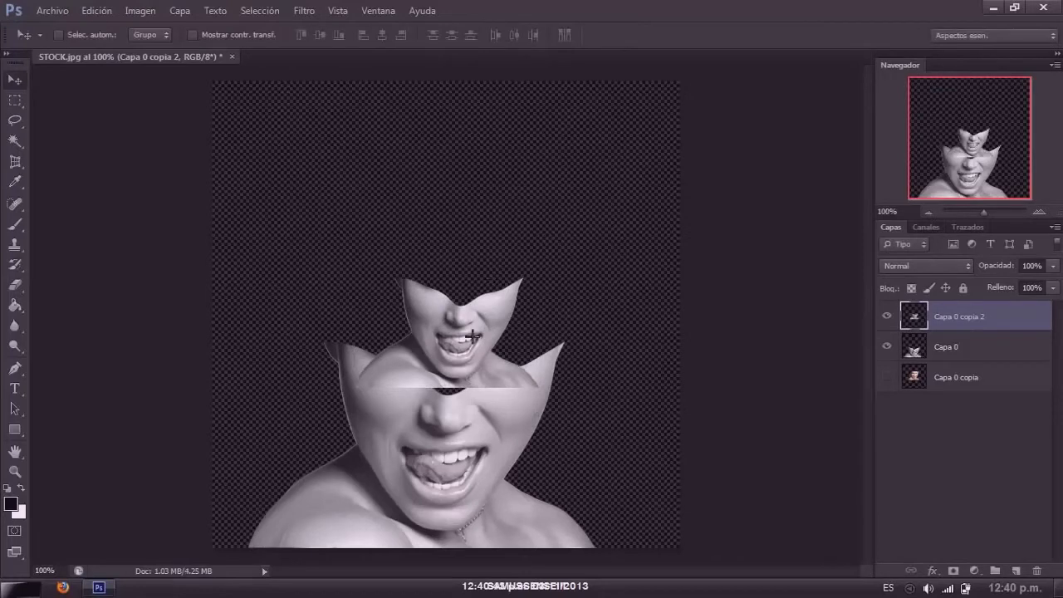
drag(472, 336, 470, 347)
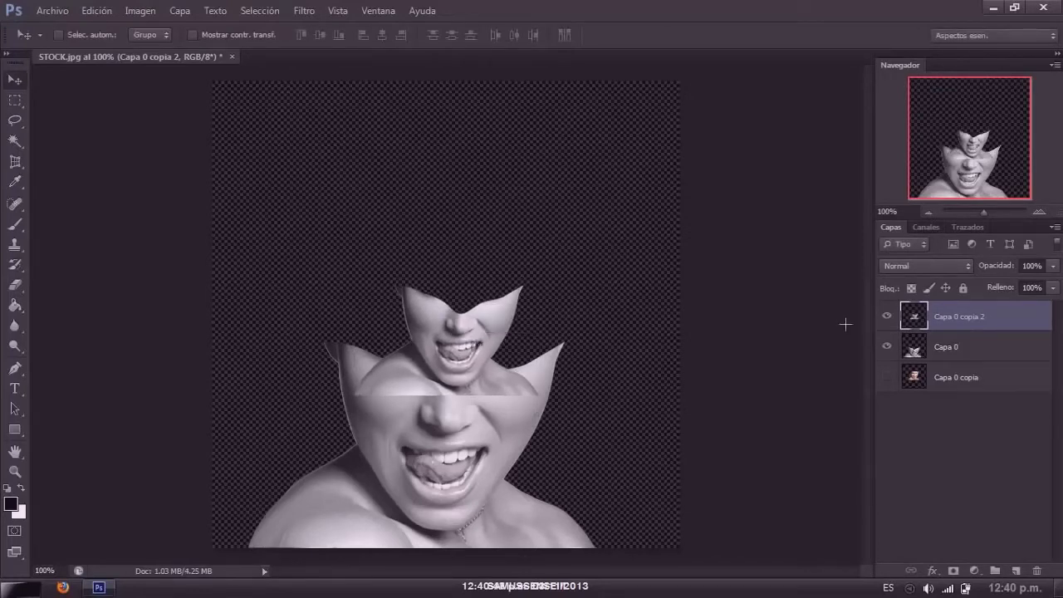
drag(957, 321, 957, 355)
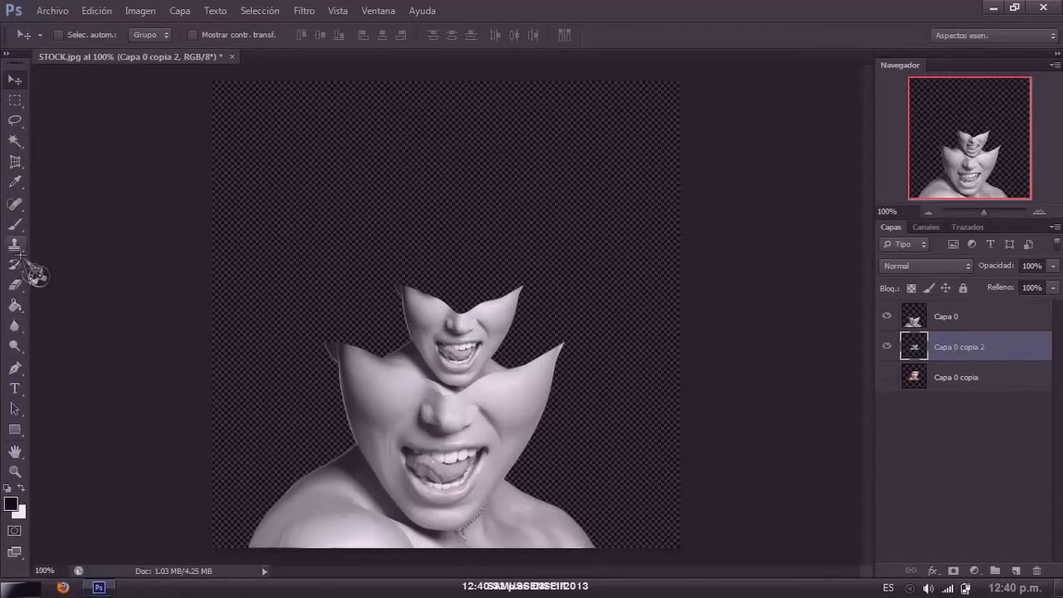
right_click(15, 100)
click(75, 110)
- Fill an ellipse over the large face's cut top with a sampled grey on new layer Capa 1
mouse_move(337, 286)
mouse_down()
mouse_move(353, 304)
mouse_move(562, 379)
mouse_up()
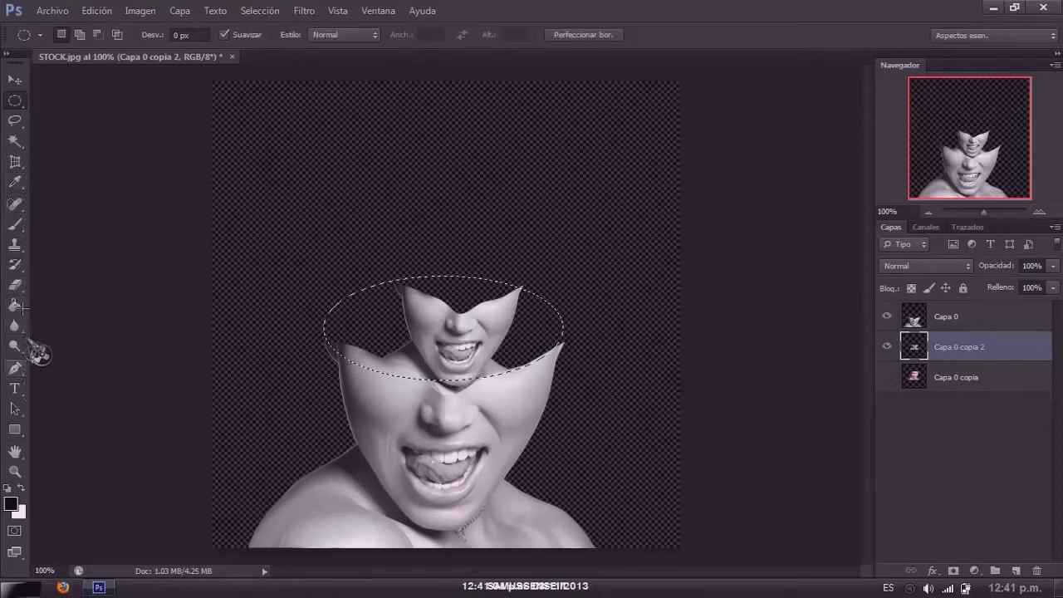
click(15, 182)
click(377, 396)
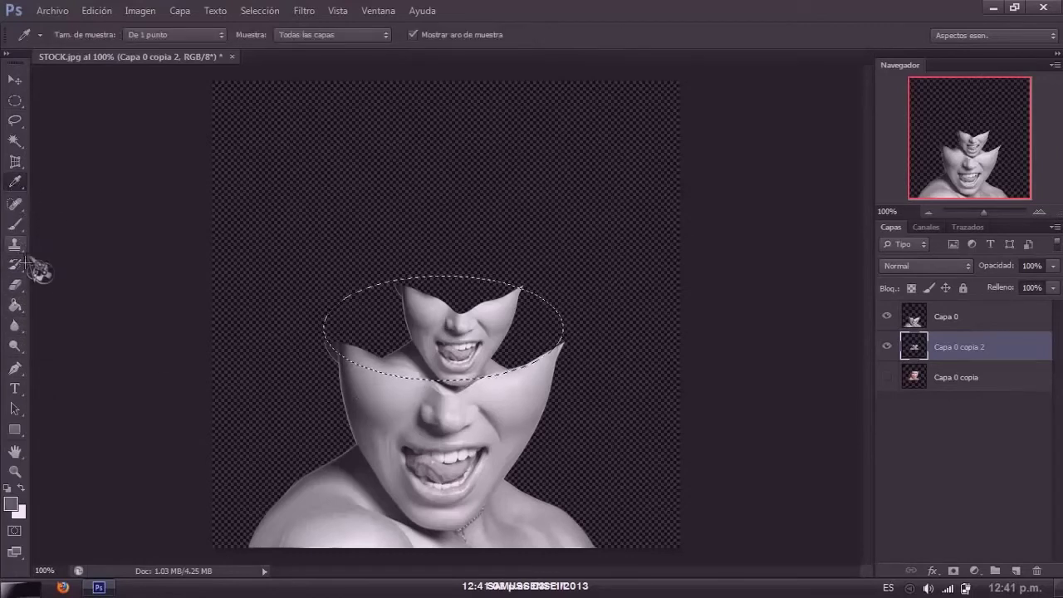
click(15, 305)
click(1016, 570)
click(544, 353)
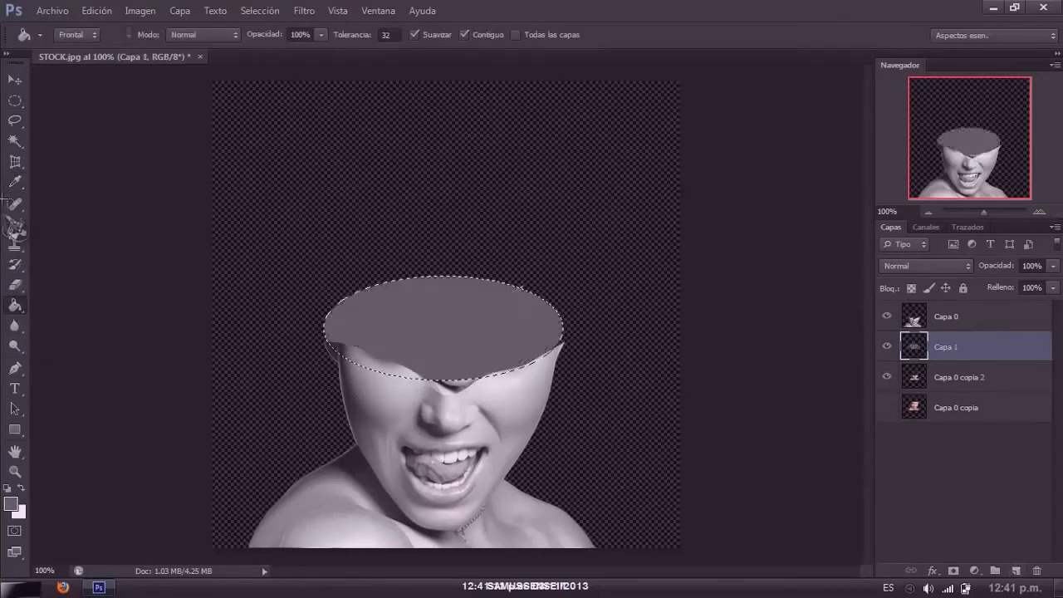
click(15, 100)
key(ctrl+d)
- Move Capa 1 below the small face layer and shift the ellipse down
key(v)
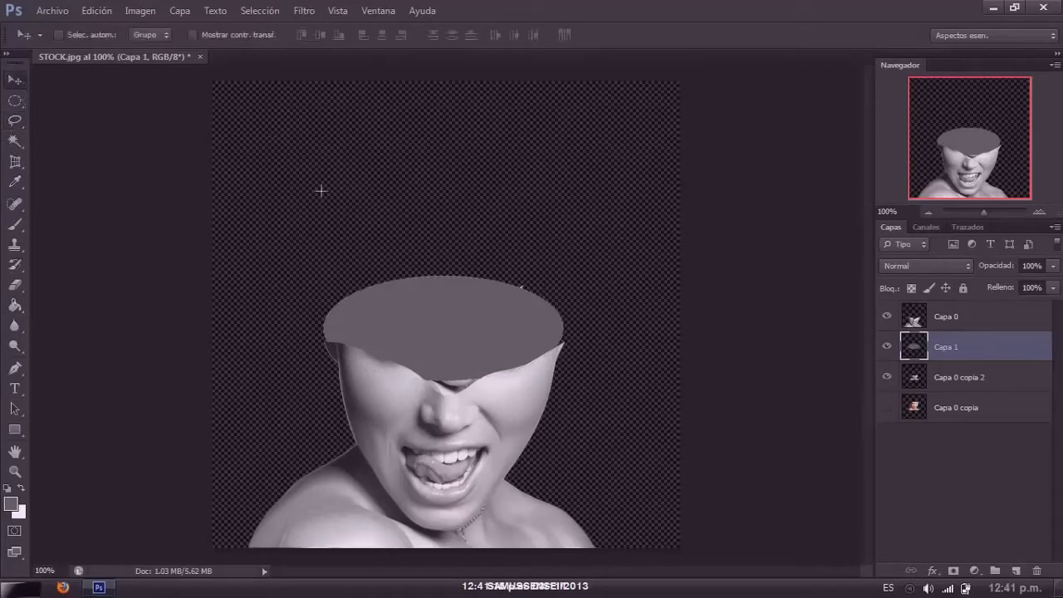
drag(937, 336, 937, 391)
drag(428, 316, 433, 354)
- Squash the grey ellipse to about 50% height and fit it inside the cut opening
key(ctrl+t)
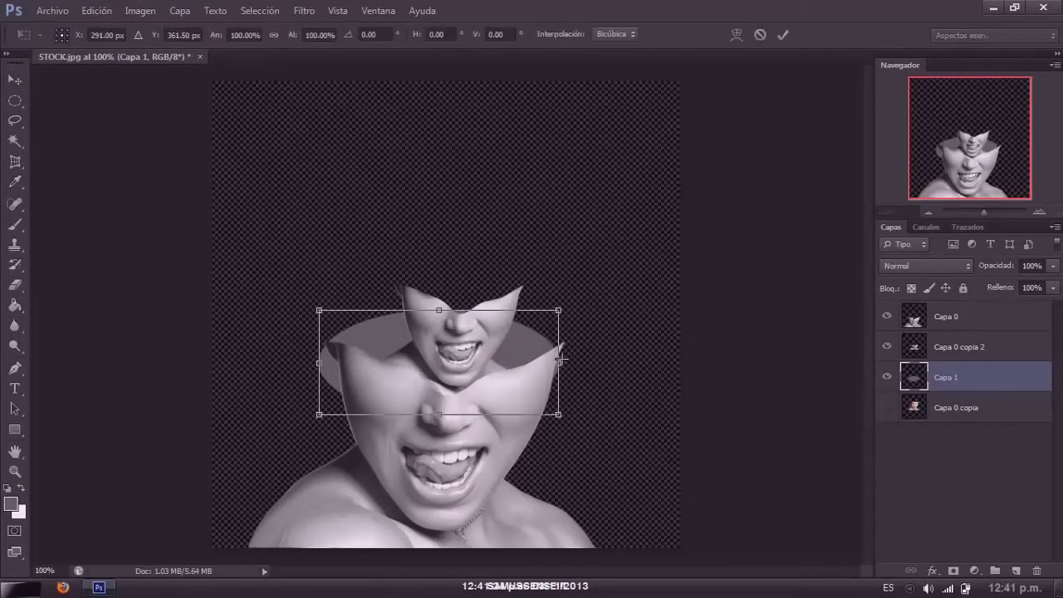
drag(559, 363, 570, 363)
drag(444, 310, 447, 366)
drag(477, 378, 473, 331)
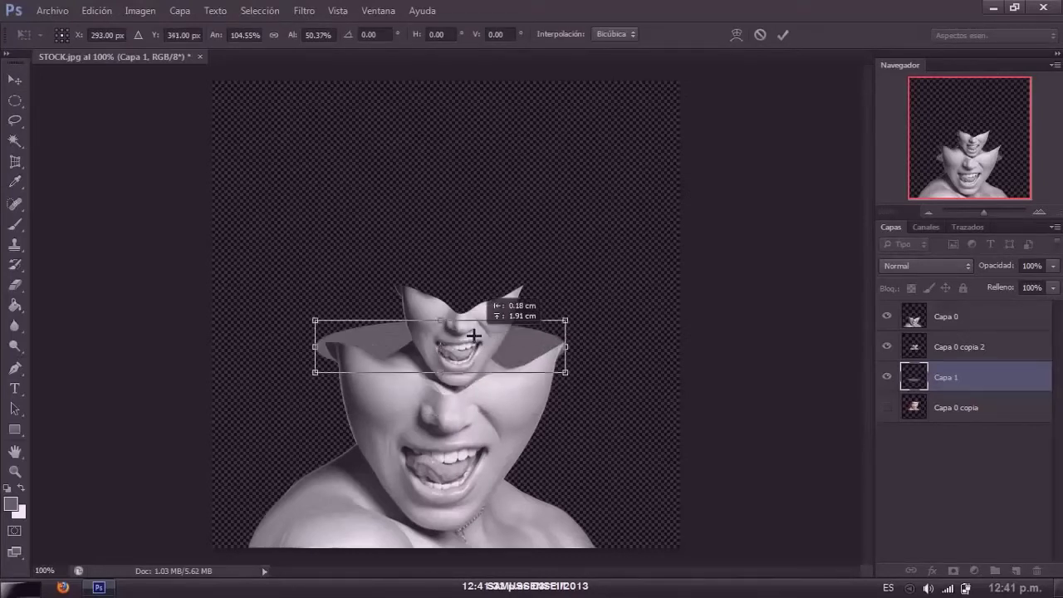
drag(310, 350, 327, 347)
drag(570, 347, 564, 343)
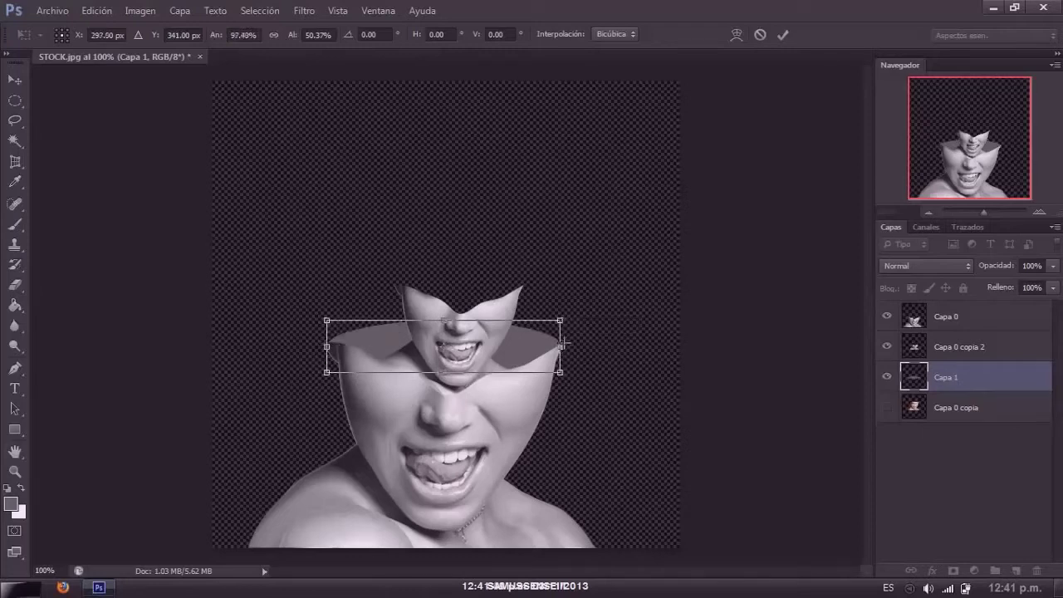
key(Return)
- Darken the ellipse with Hue/Saturation Lightness -39
key(ctrl+u)
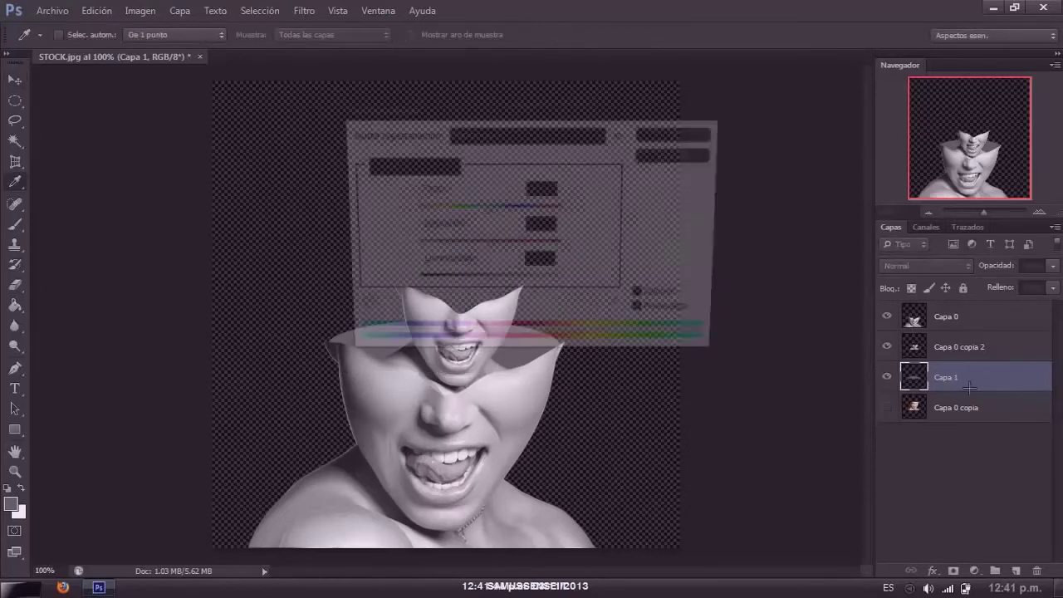
drag(486, 284, 456, 284)
click(647, 134)
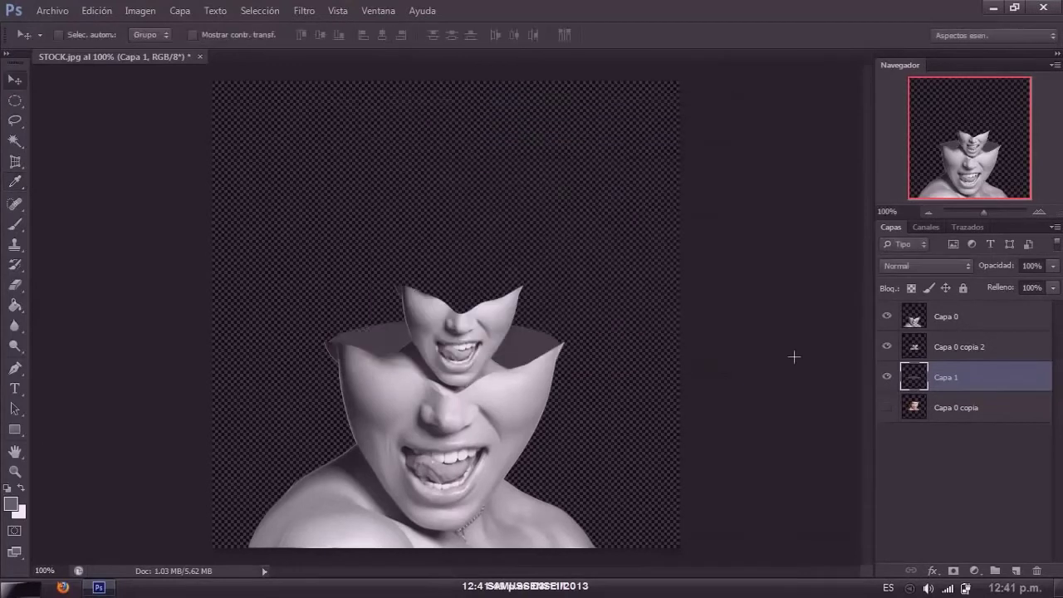
- Duplicate the dark oval as Capa 1 copia, scale it to about 56%, and fit it onto the small face's cut top
key(ctrl+j)
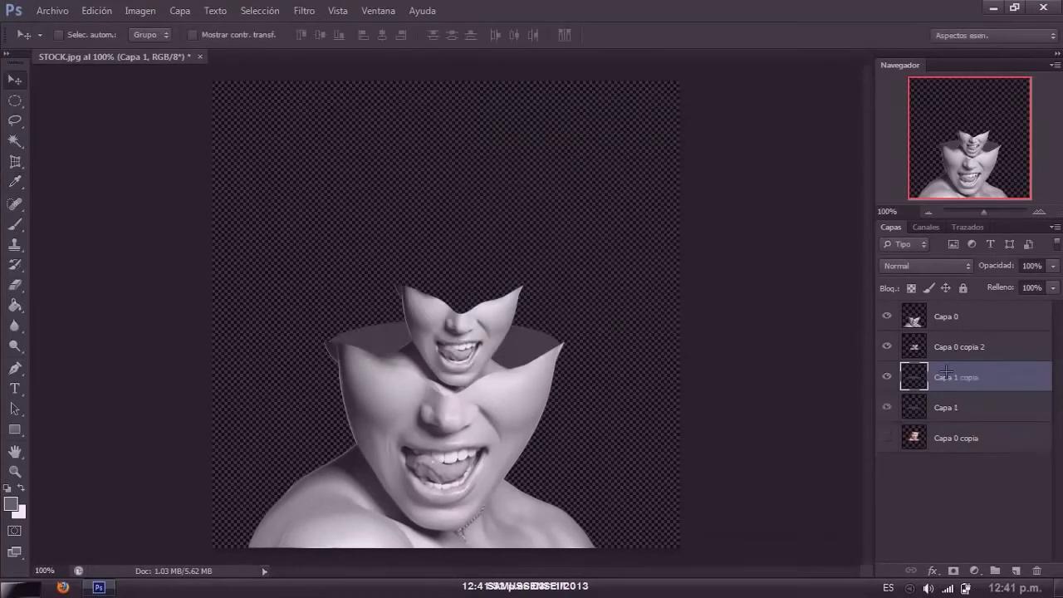
key(ctrl+t)
mouse_move(561, 320)
mouse_down()
mouse_move(445, 347)
mouse_move(505, 291)
mouse_up()
drag(405, 275, 393, 271)
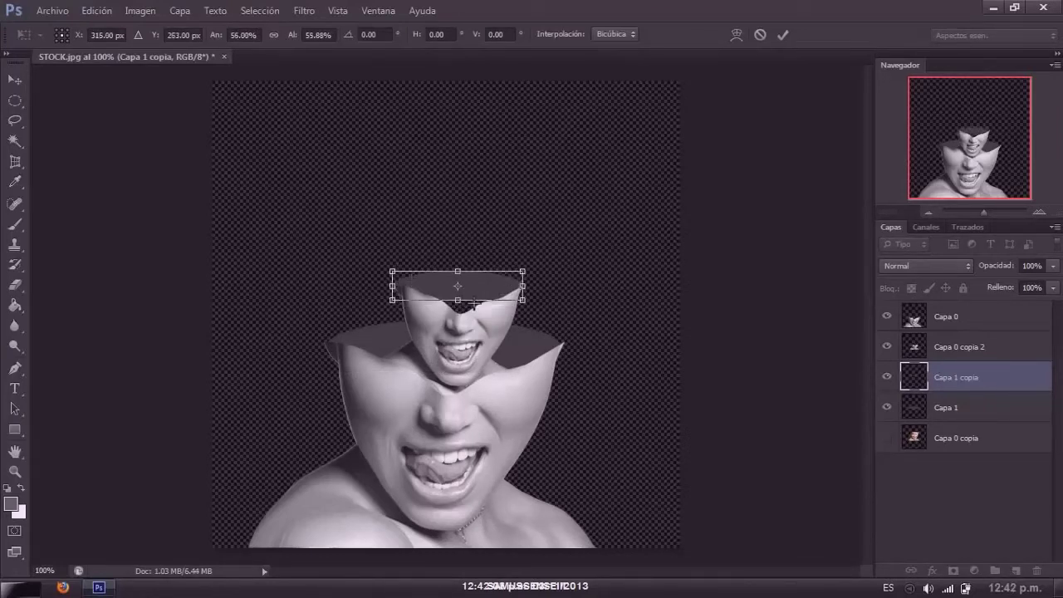
drag(491, 288, 492, 292)
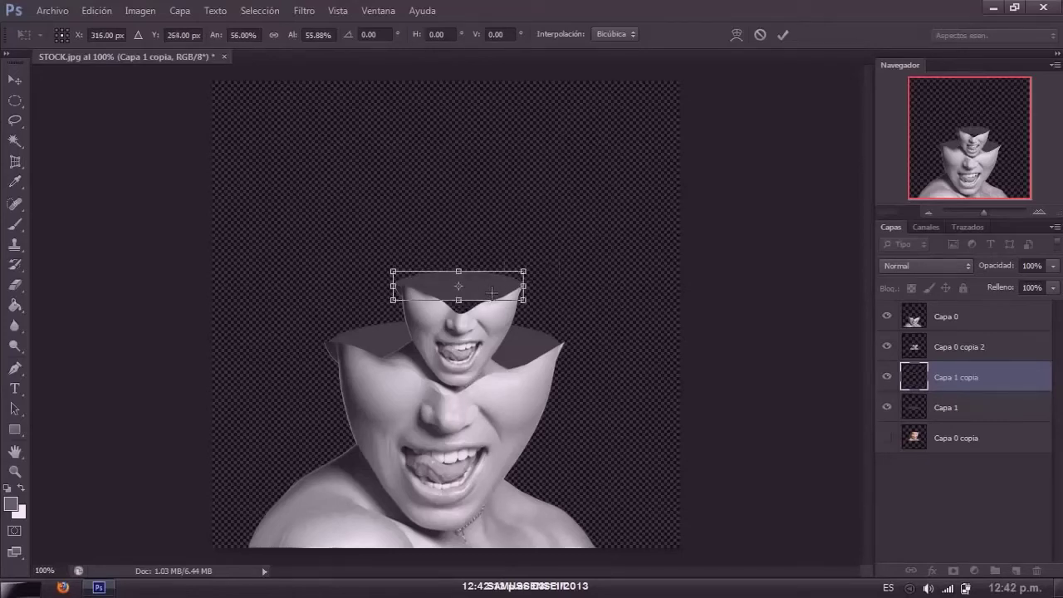
key(Return)
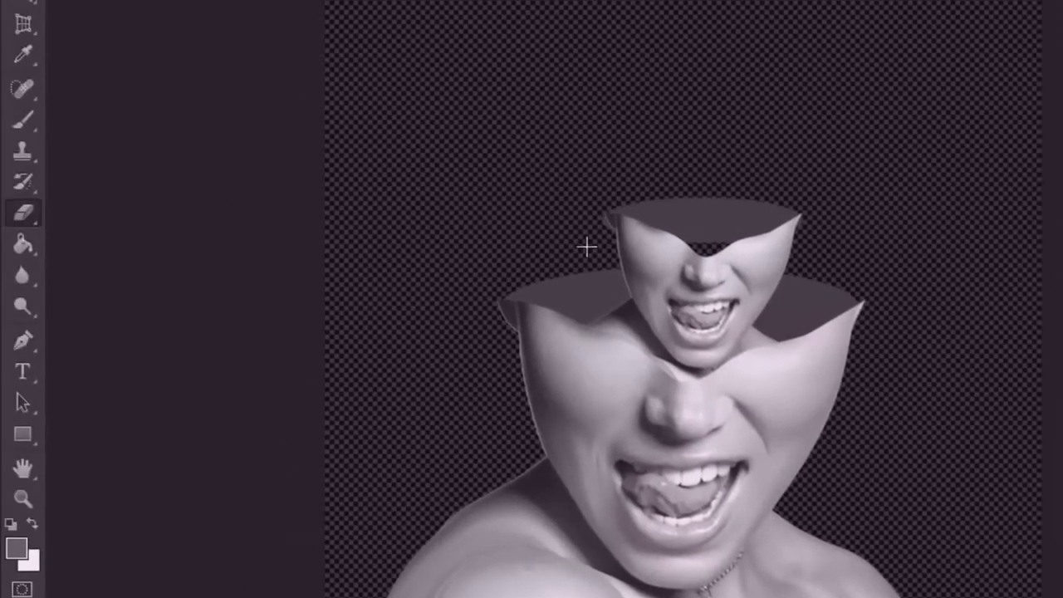
- Set the current brush to a hard round tip at 24 px
right_click(589, 244)
right_click(585, 231)
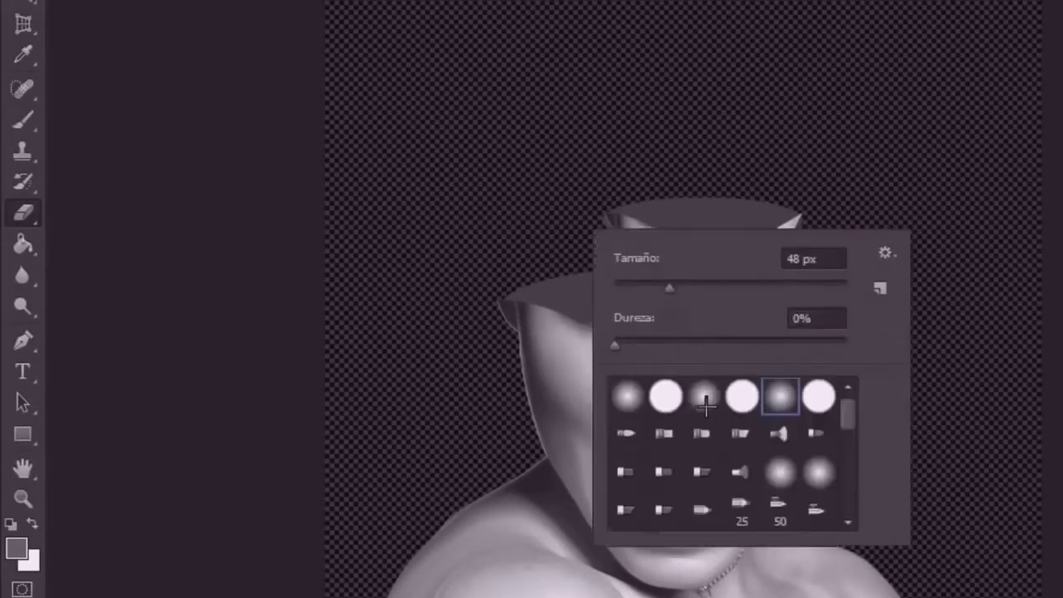
click(665, 396)
drag(670, 282, 633, 282)
key(Return)
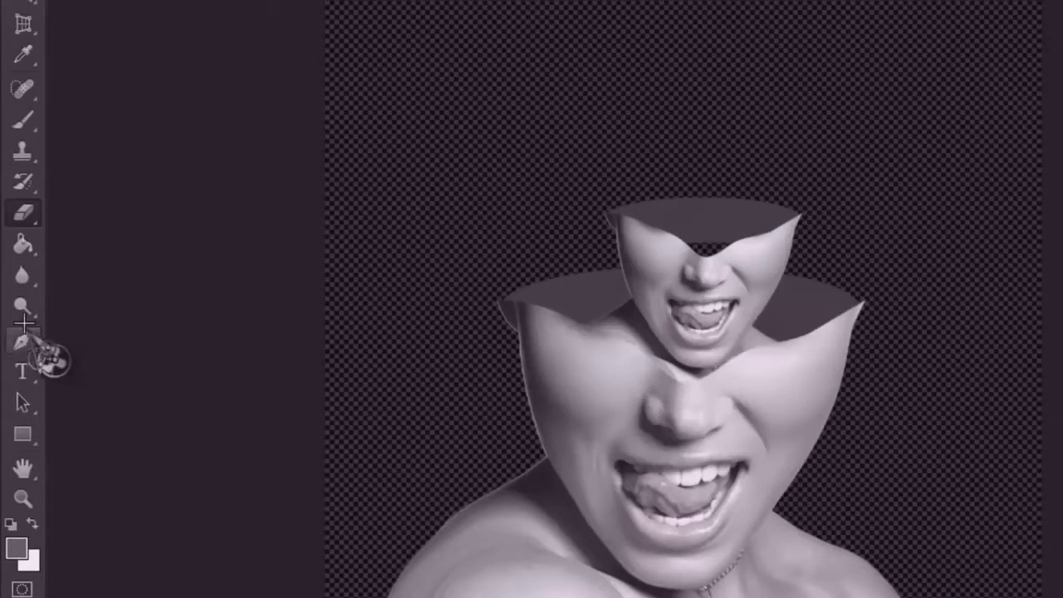
- Switch to the Smudge tool with a 44 px soft brush at 50% strength, then select Capa 0 copia
right_click(22, 275)
click(117, 316)
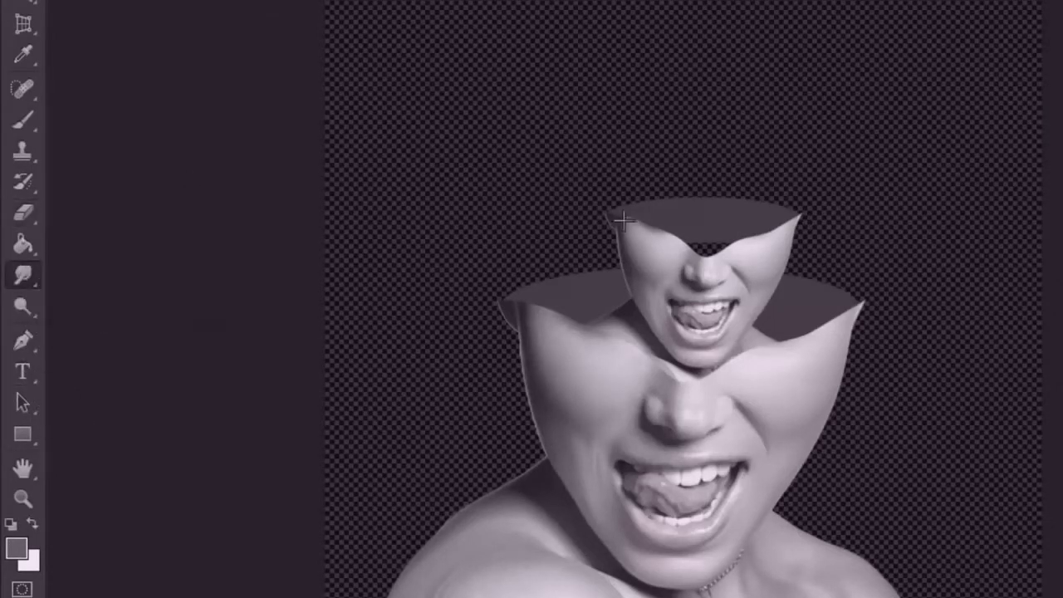
right_click(707, 248)
key(Return)
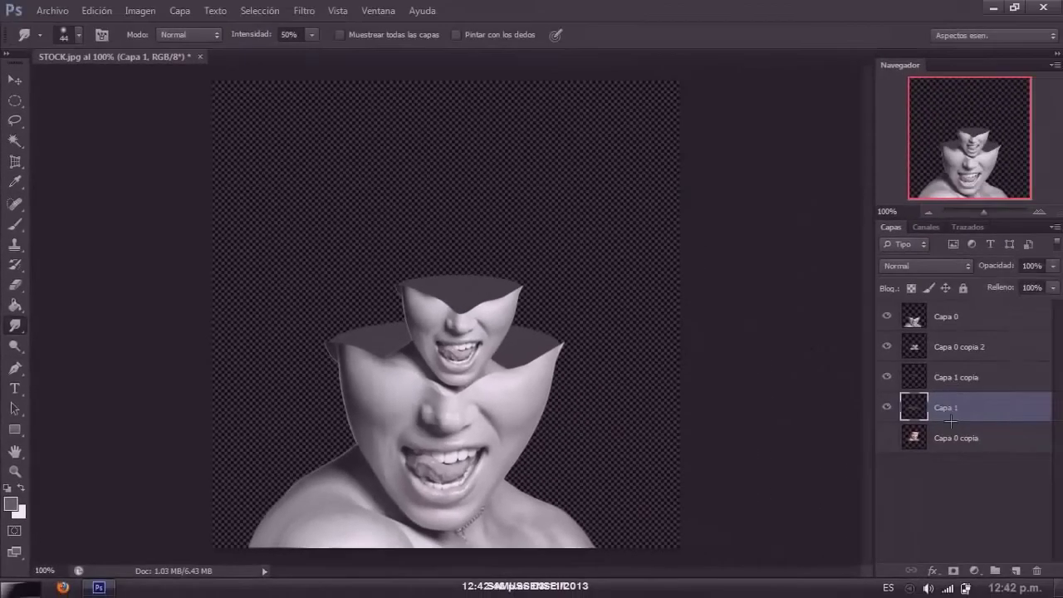
click(955, 438)
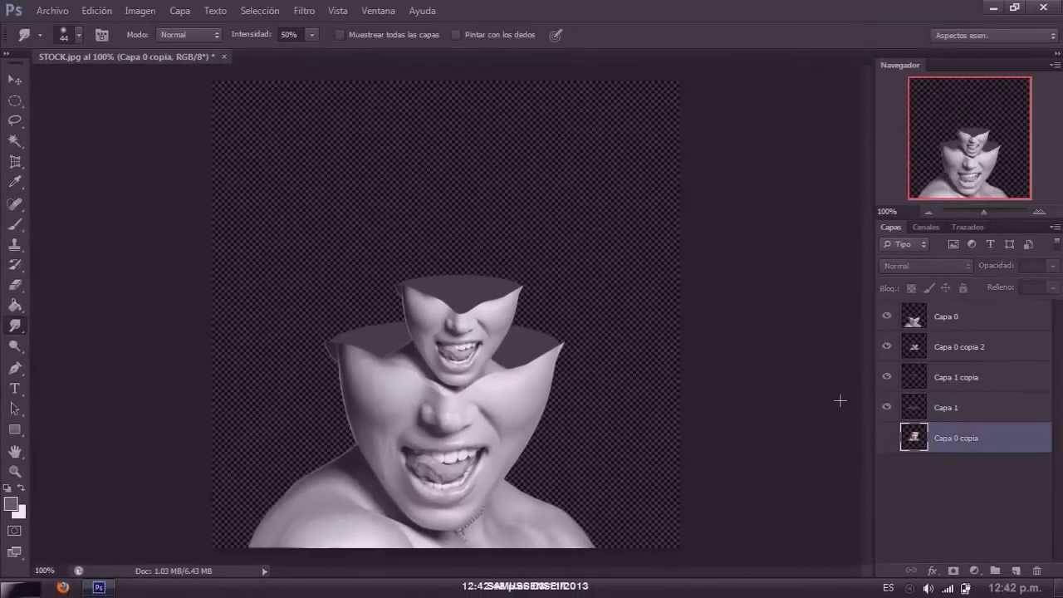
- Show Capa 0 copia, scale it to about 55%, and place it atop the stacked slices
click(886, 436)
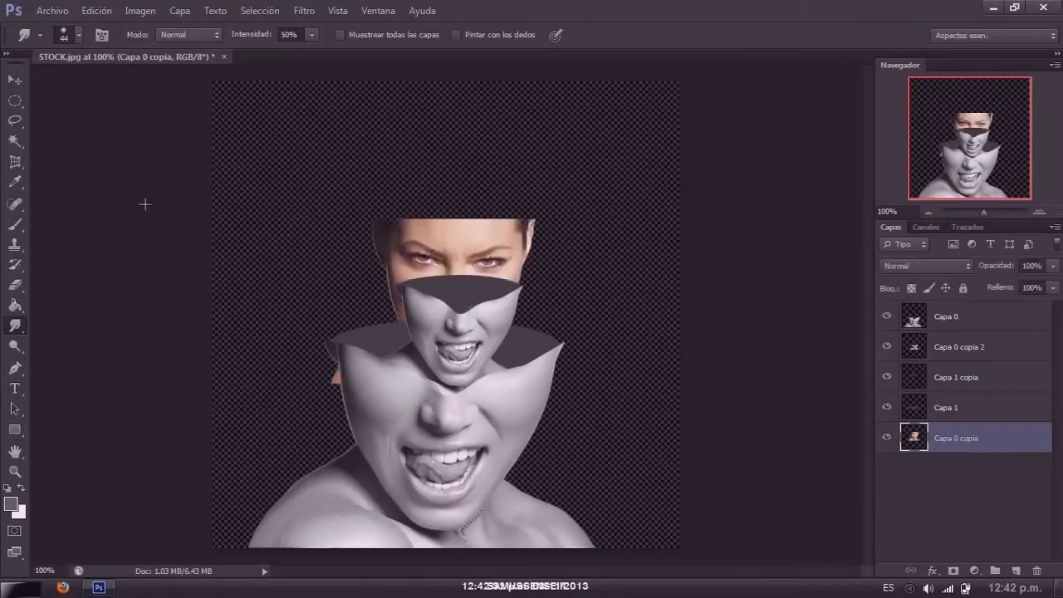
key(v)
key(ctrl+t)
mouse_move(329, 219)
mouse_down()
mouse_move(426, 293)
mouse_move(361, 233)
mouse_up()
key(Return)
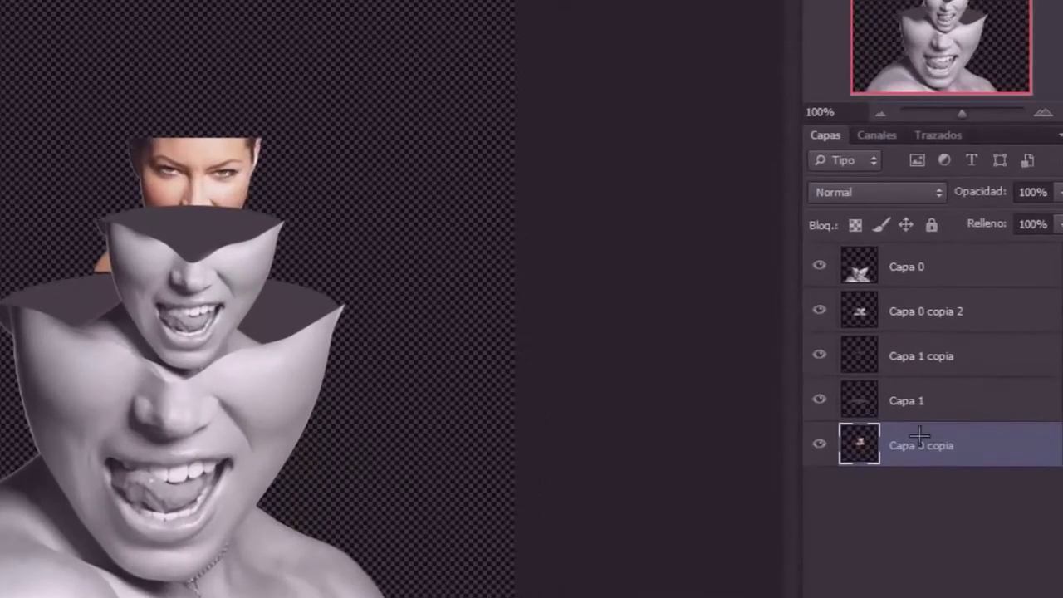
drag(920, 436, 889, 332)
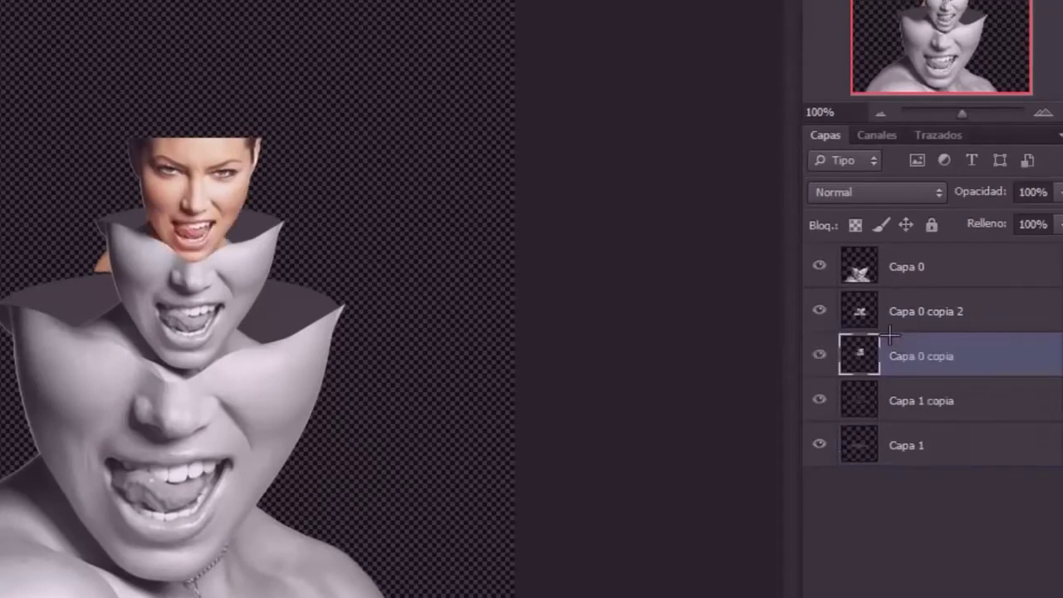
drag(214, 192, 218, 176)
drag(212, 181, 212, 190)
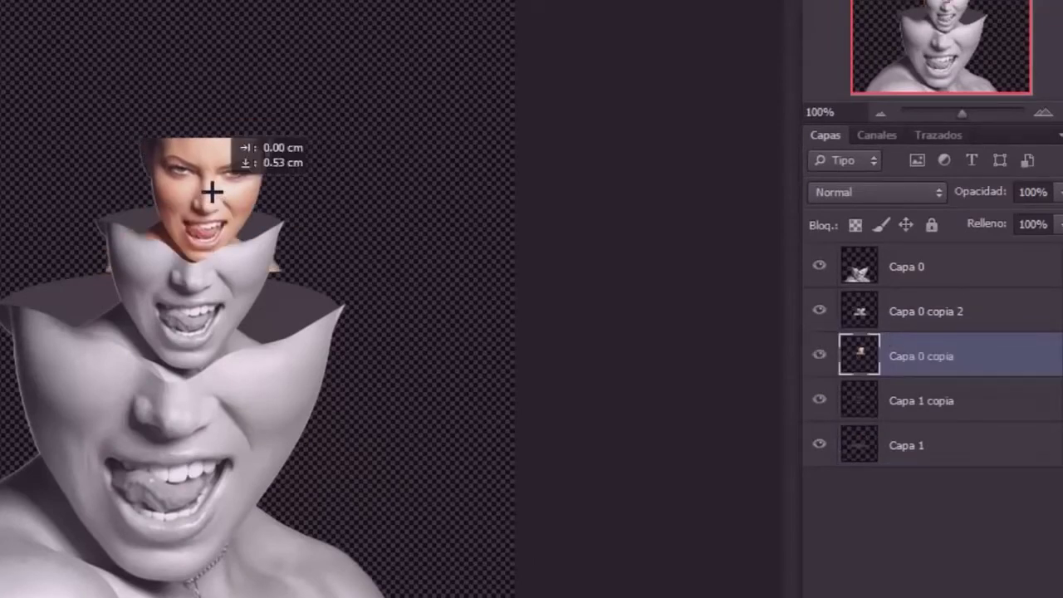
key(Up)
key(Up)
key(Up)
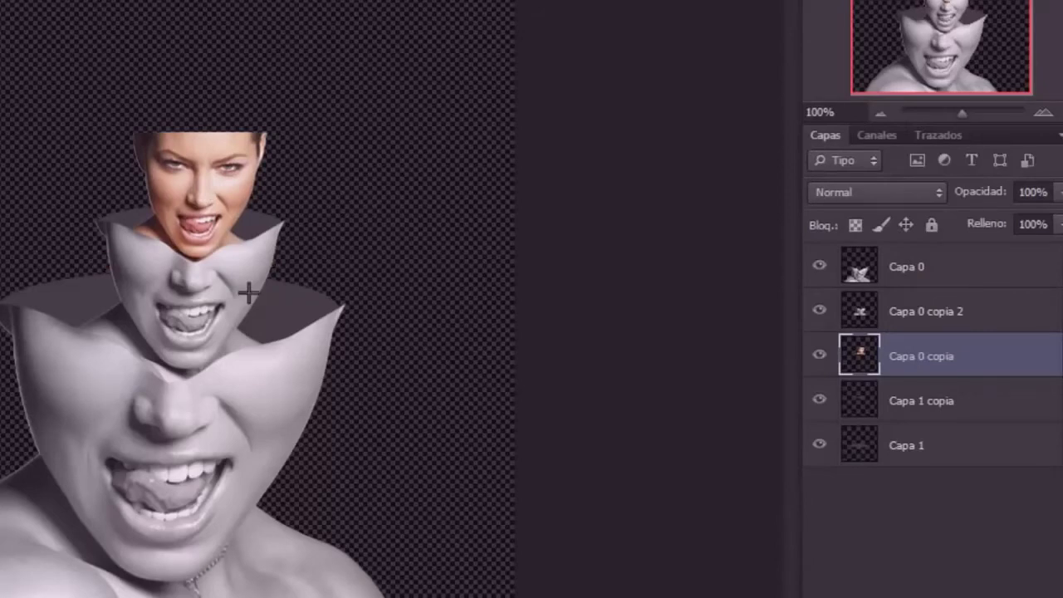
- Desaturate the small face with Saturation -100 and bring up the Liquify filter
key(ctrl+u)
drag(230, 161, 120, 165)
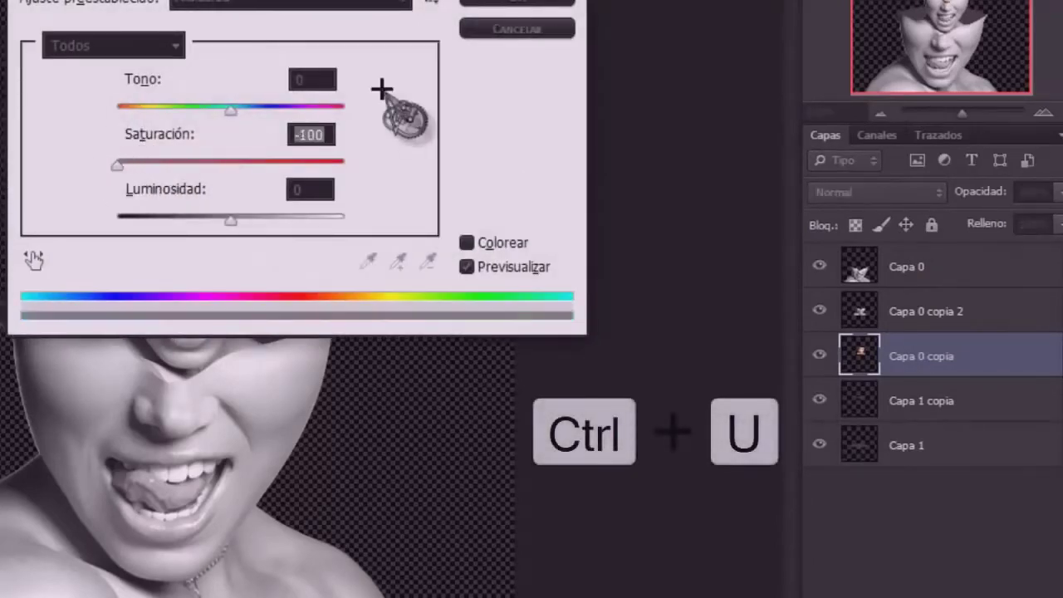
click(515, 4)
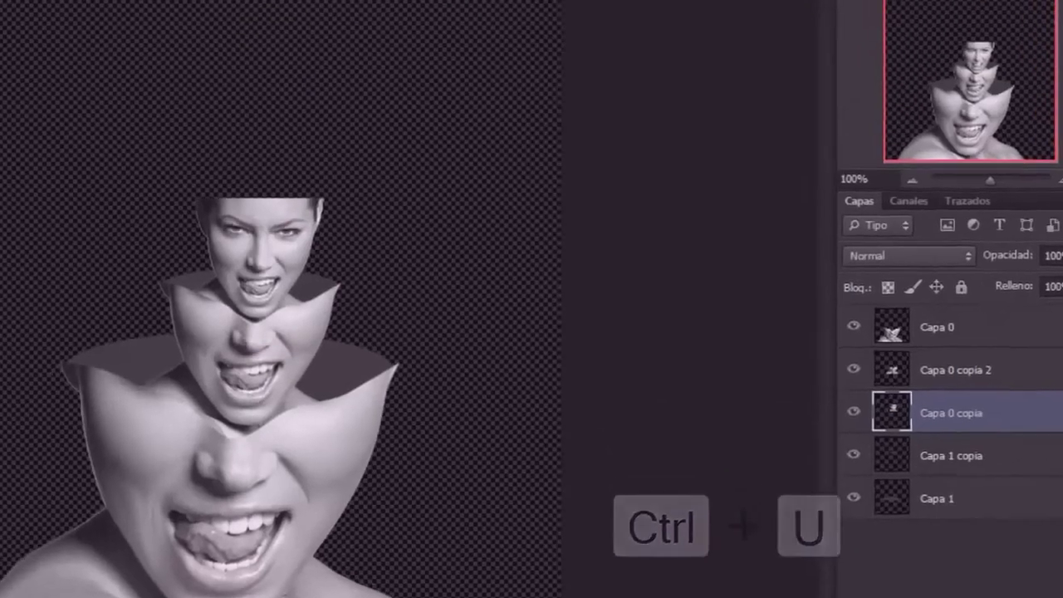
click(135, 14)
click(207, 167)
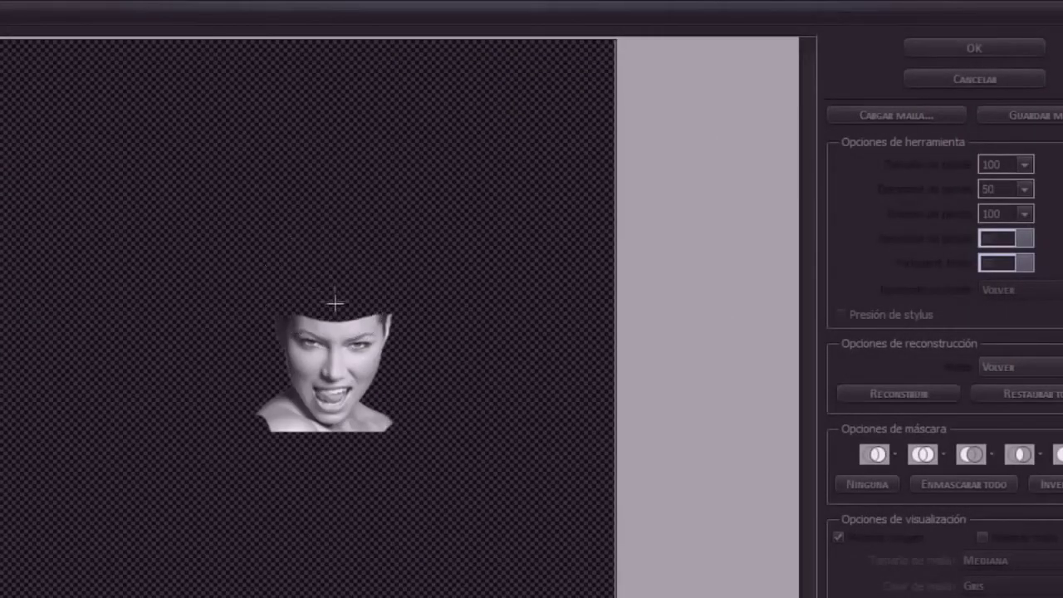
- Apply the Liquify changes and move the dark Capa 1 copia slice up onto the smallest face
click(968, 49)
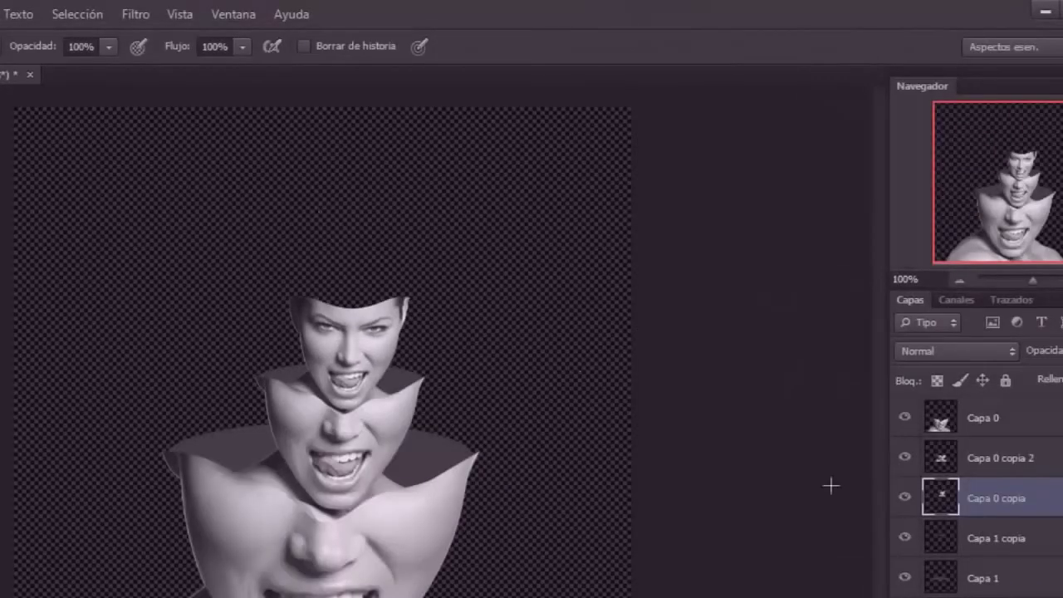
click(970, 538)
key(ctrl+t)
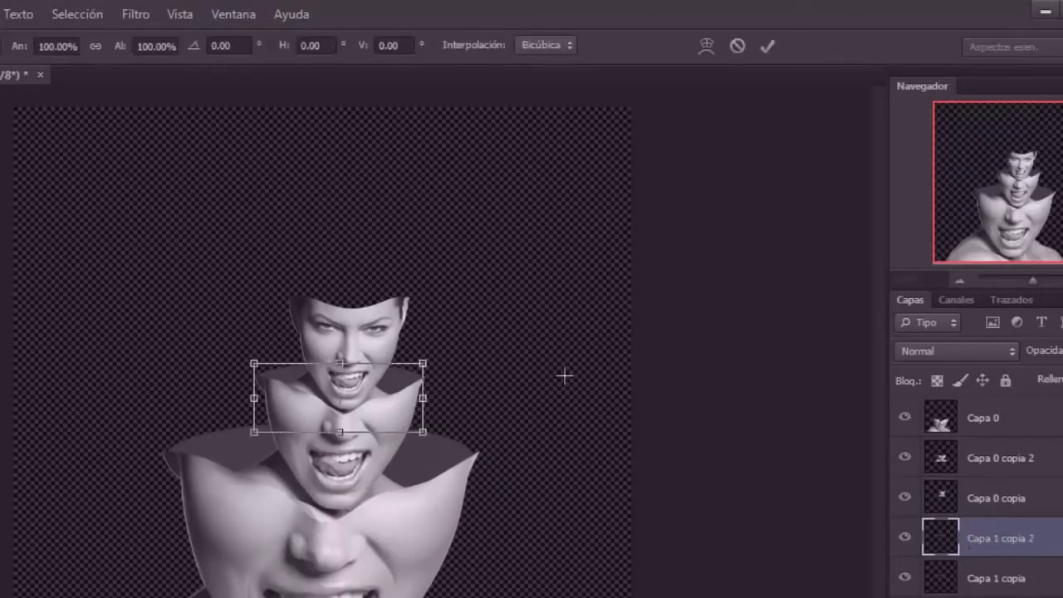
drag(387, 393, 399, 325)
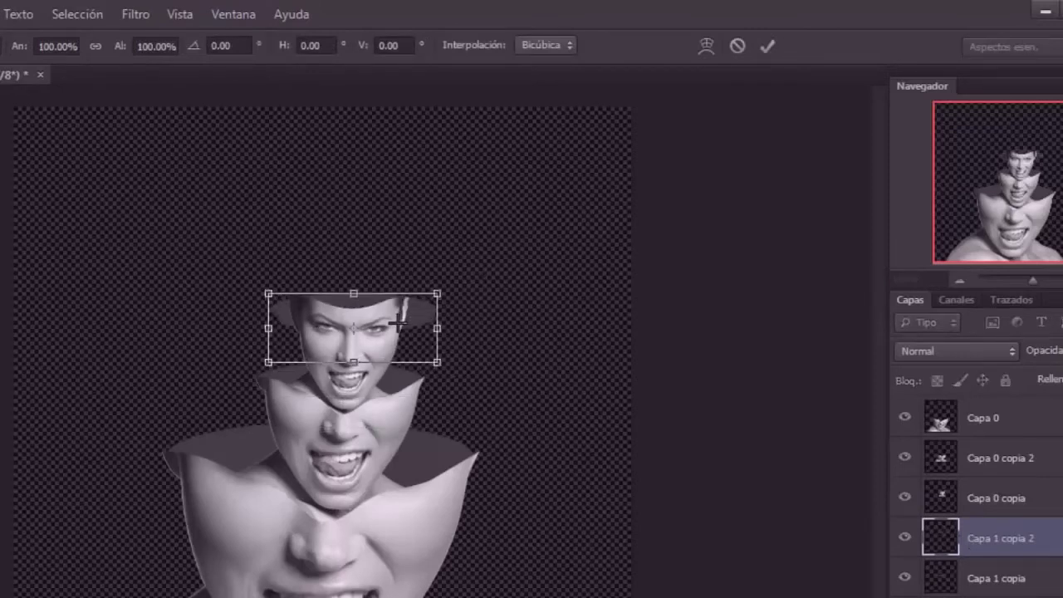
key(Return)
- Lower the slice slightly onto the top face and erase its left and right overhangs
key(e)
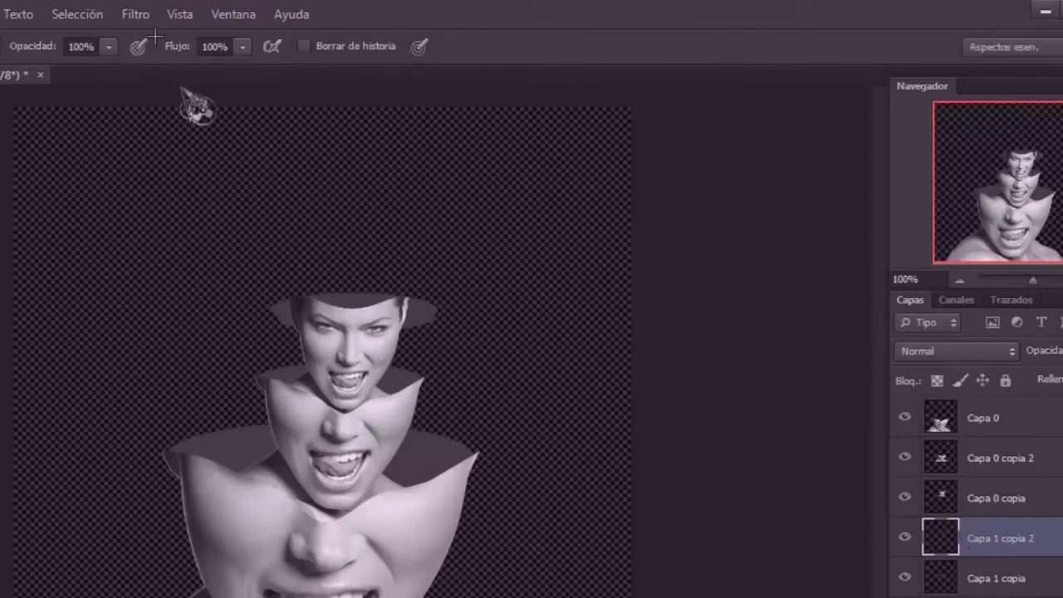
click(135, 15)
click(199, 179)
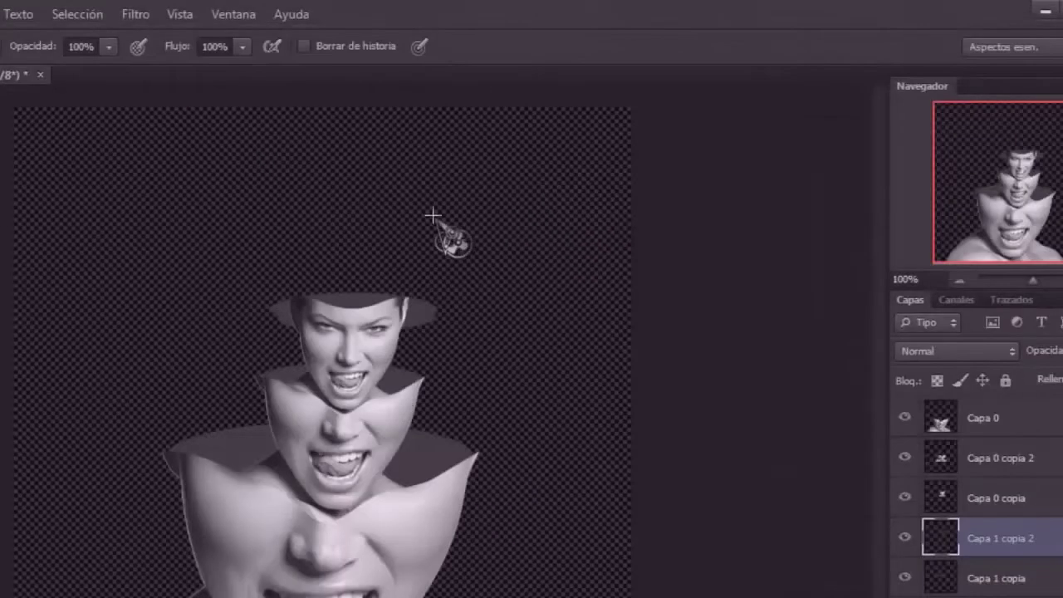
key(v)
drag(346, 323, 346, 328)
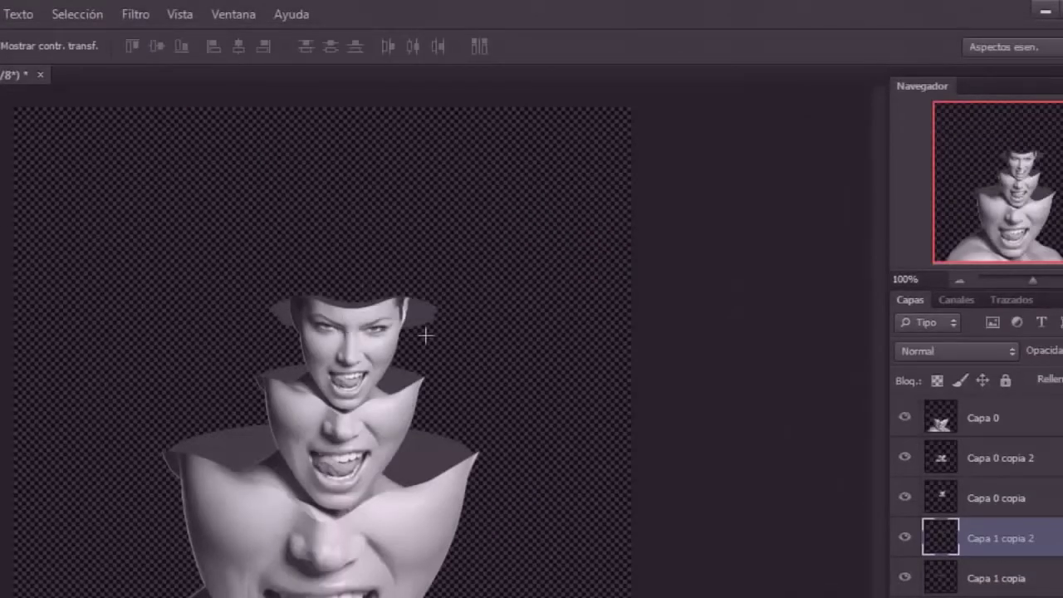
key(e)
key(shift+e)
drag(274, 307, 290, 339)
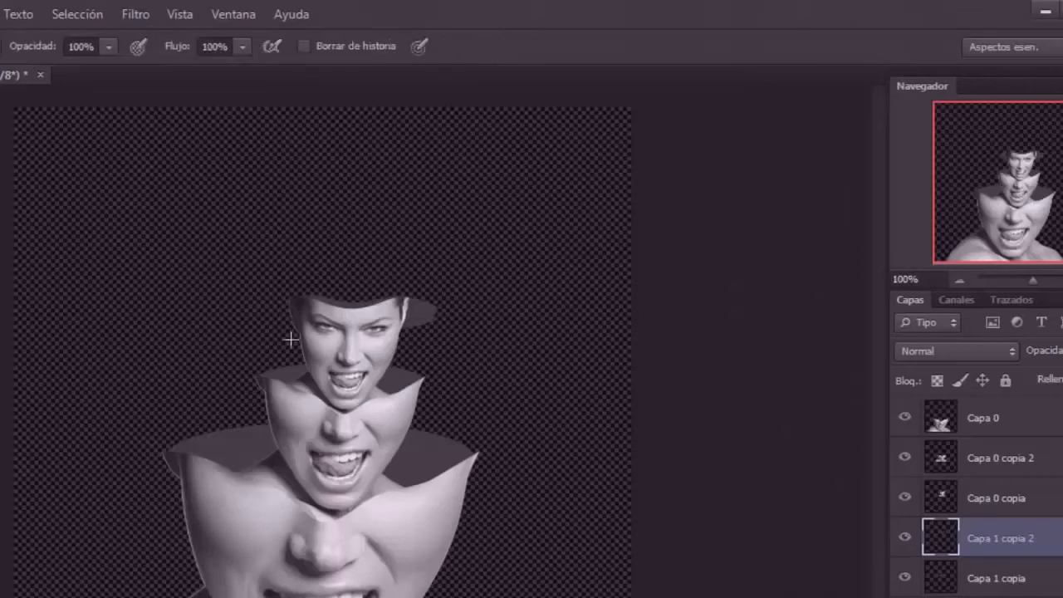
drag(418, 324, 435, 319)
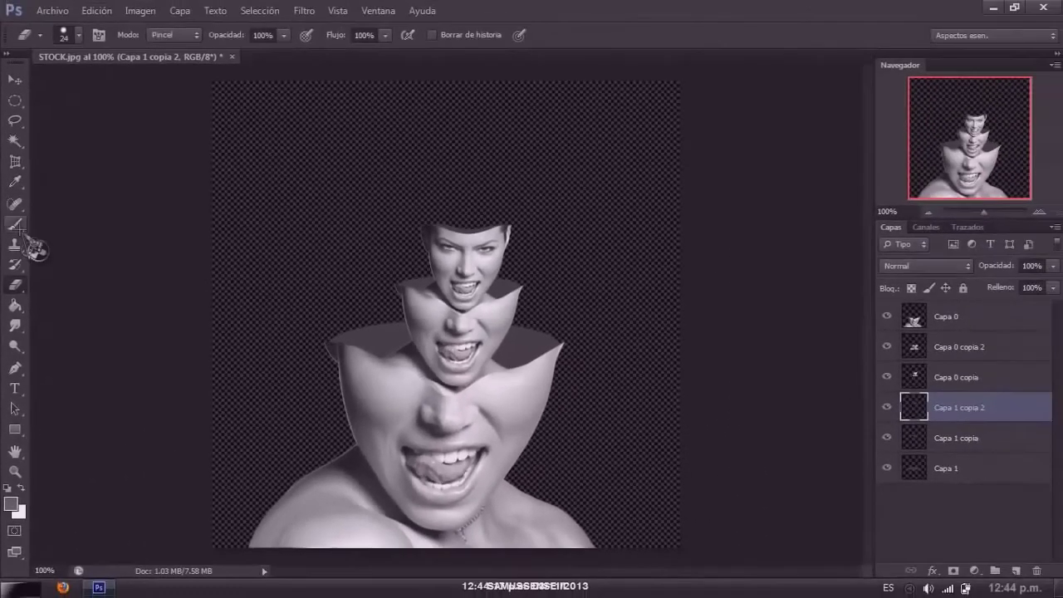
- Add Capa 2 at the bottom of the stack and fill it with very light gray
click(15, 224)
right_click(451, 185)
key(ctrl+shift+alt+n)
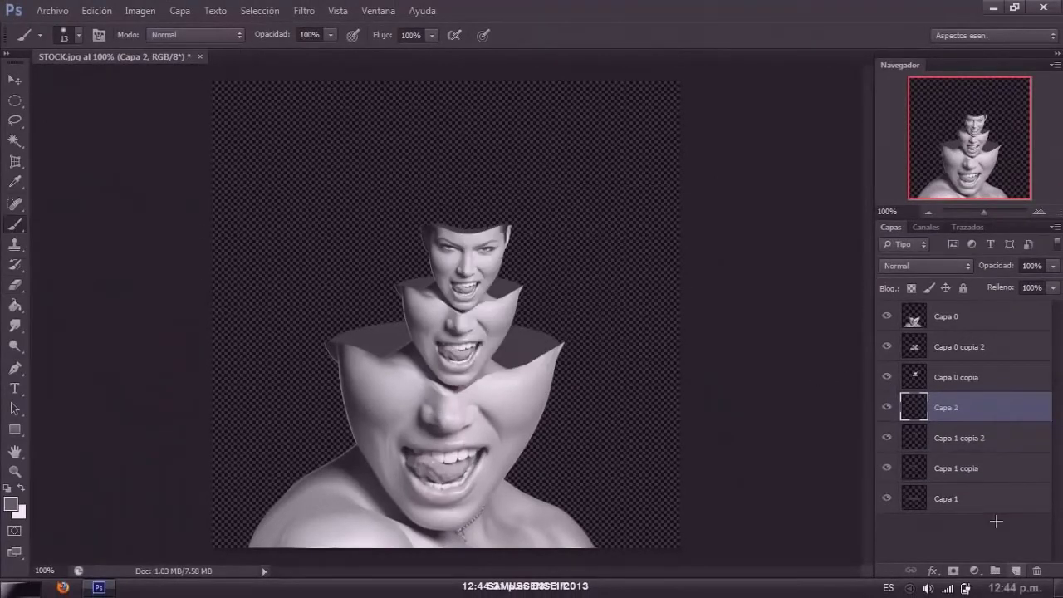
drag(937, 413, 938, 508)
click(15, 305)
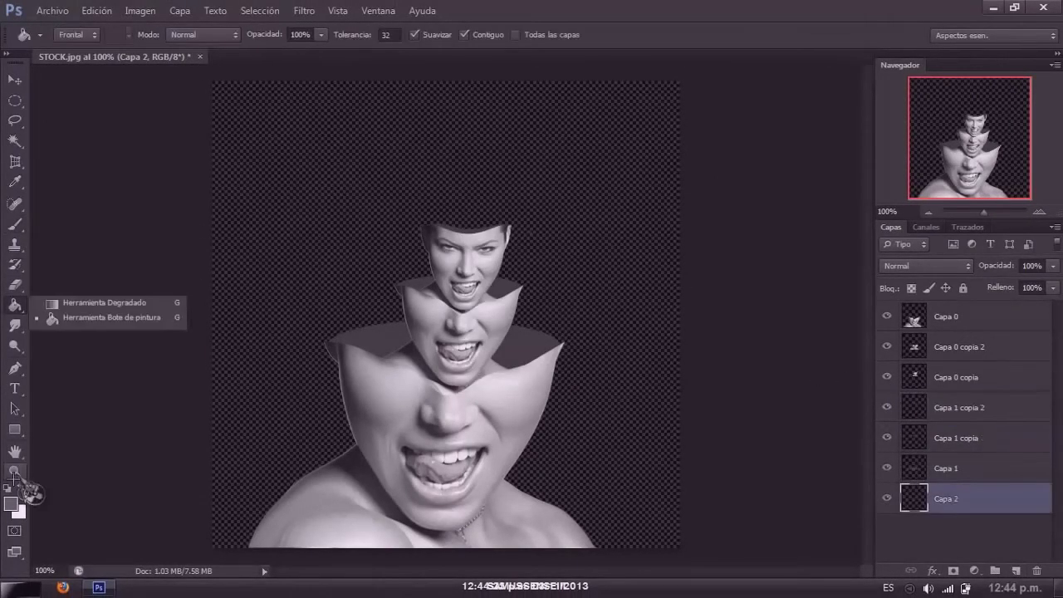
click(10, 501)
click(326, 337)
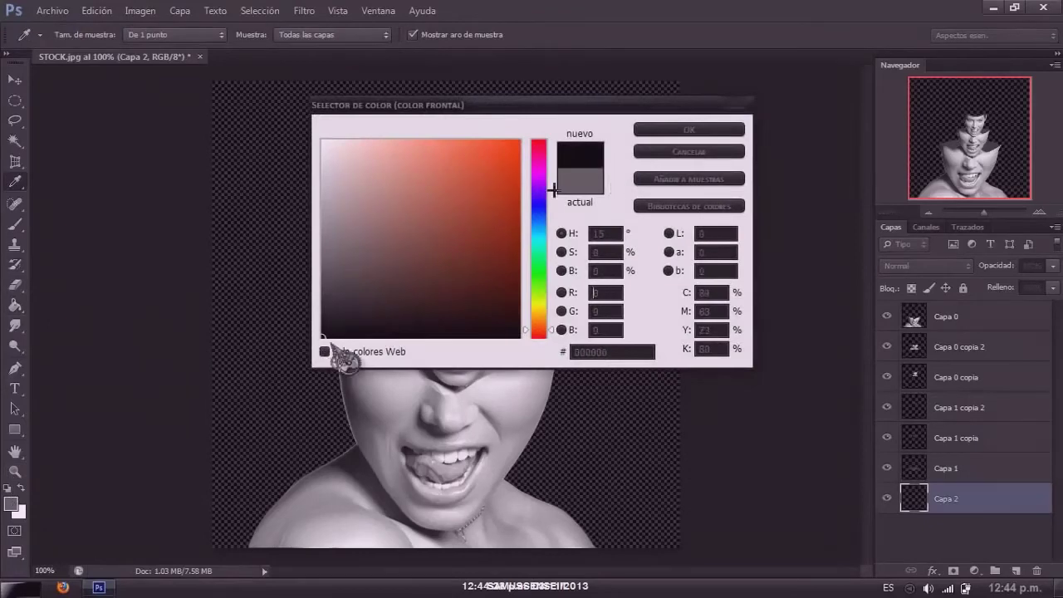
click(332, 171)
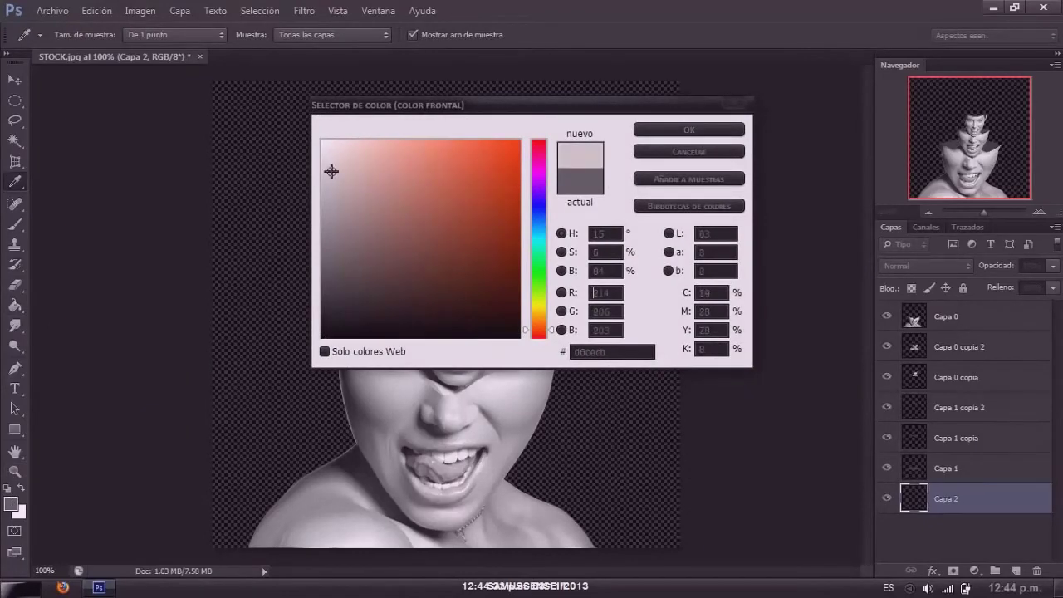
click(327, 153)
click(689, 130)
click(278, 209)
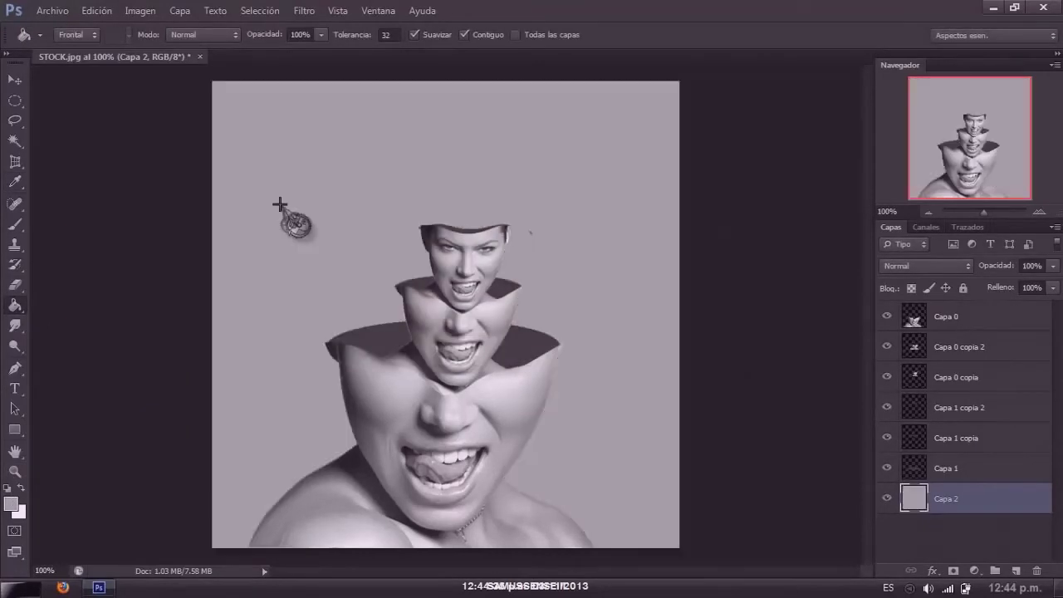
- Reset colours and fill a new Capa 3 layer with black
key(d)
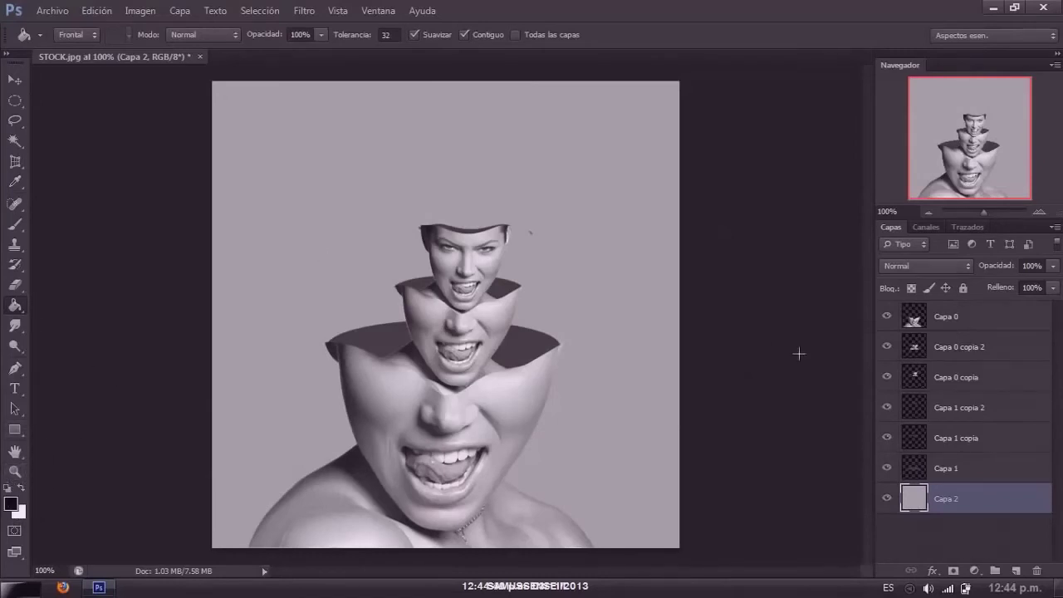
click(1016, 571)
click(376, 185)
- Erase the centre of black Capa 3 with a 1057 px soft round eraser, leaving dark corners
key(e)
right_click(359, 260)
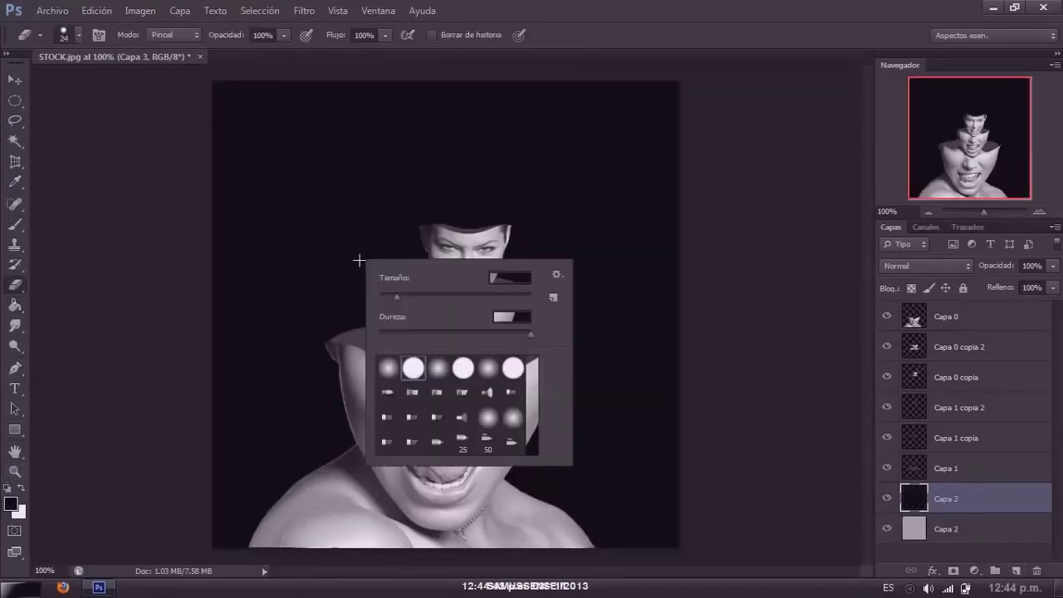
click(438, 368)
mouse_move(449, 297)
mouse_down()
mouse_move(519, 297)
mouse_move(492, 306)
mouse_up()
click(434, 203)
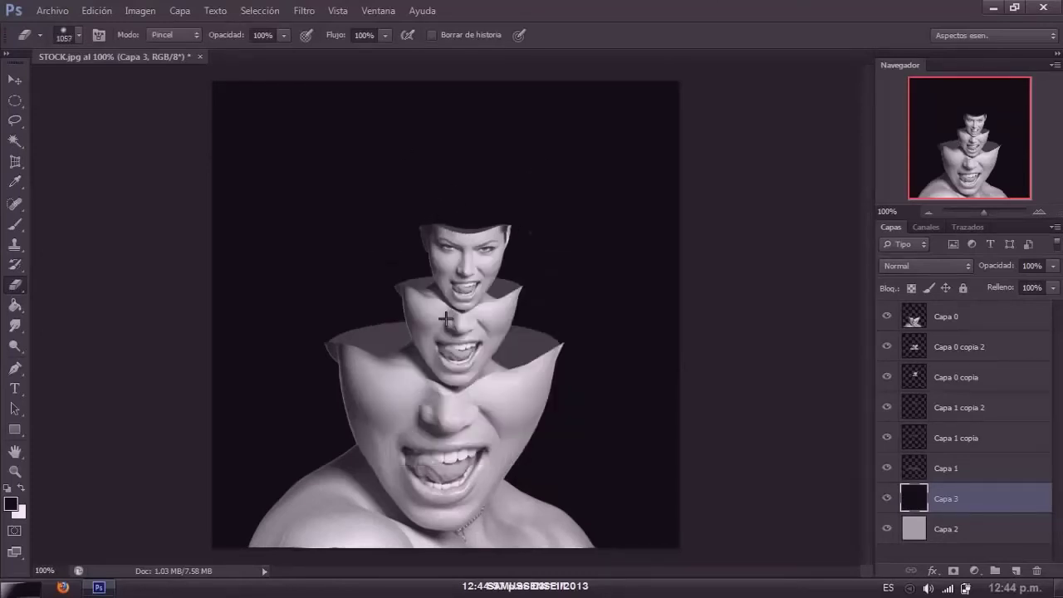
click(445, 318)
key(v)
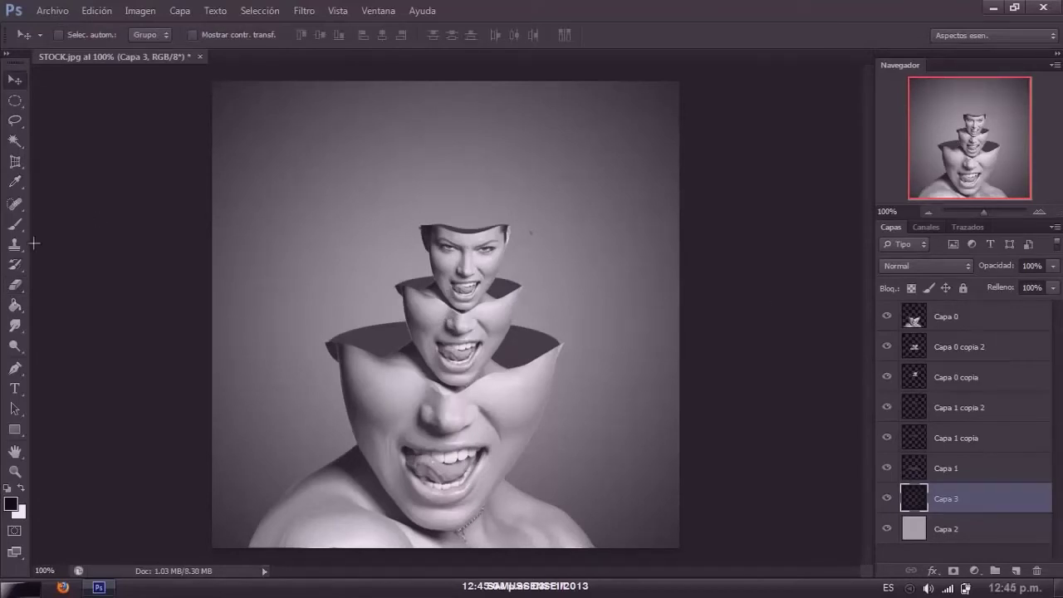
click(15, 285)
- Select Capa 1 copia 2 and shrink the eraser to 37 px
click(956, 406)
right_click(473, 213)
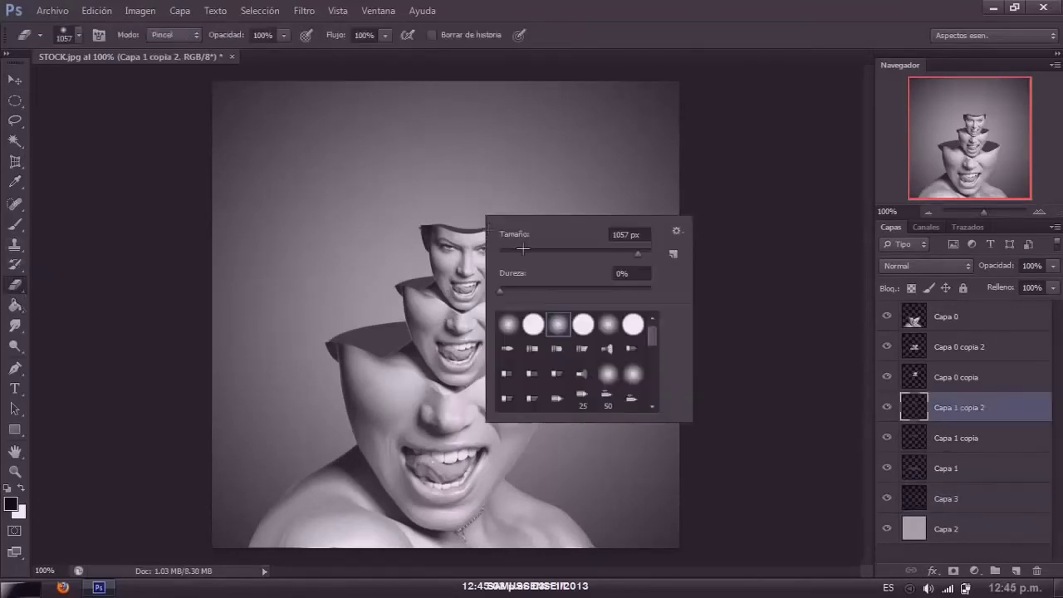
drag(582, 249, 508, 249)
click(412, 227)
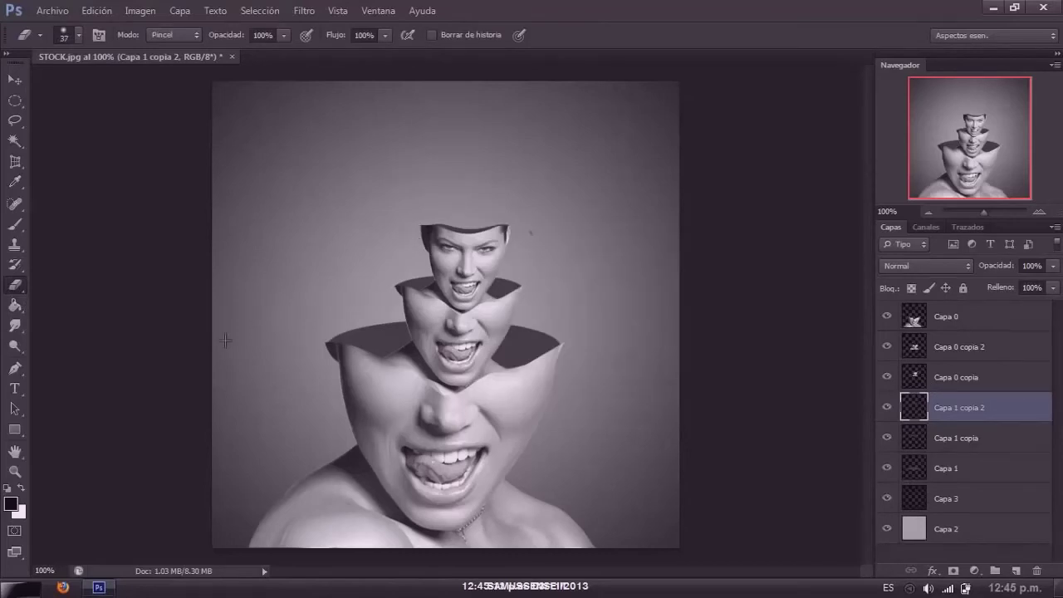
- Set the brush to a 13 px hard round tip and open the Brush panel
click(15, 224)
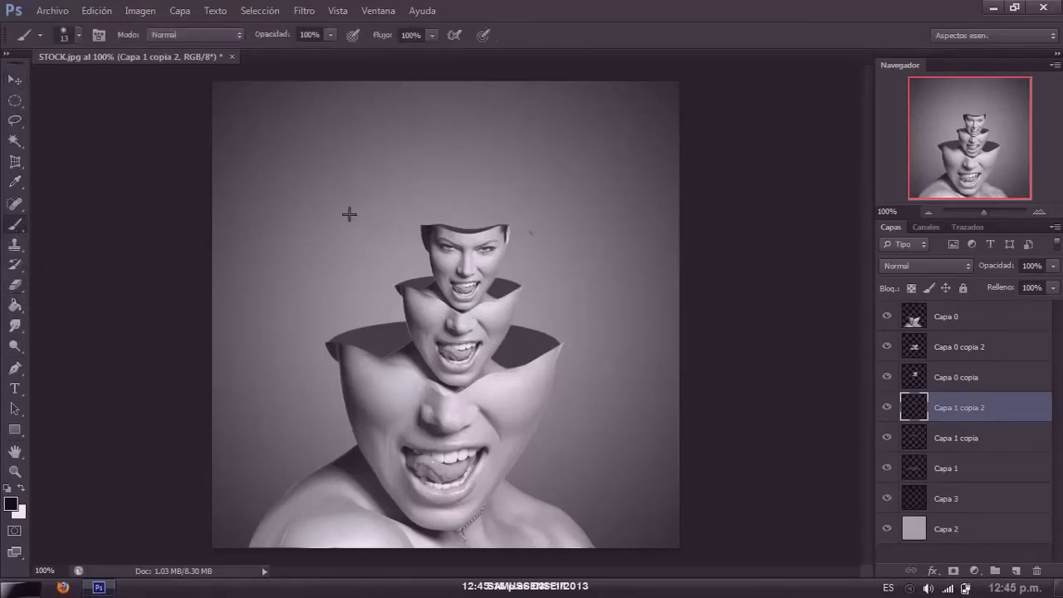
right_click(351, 213)
click(547, 228)
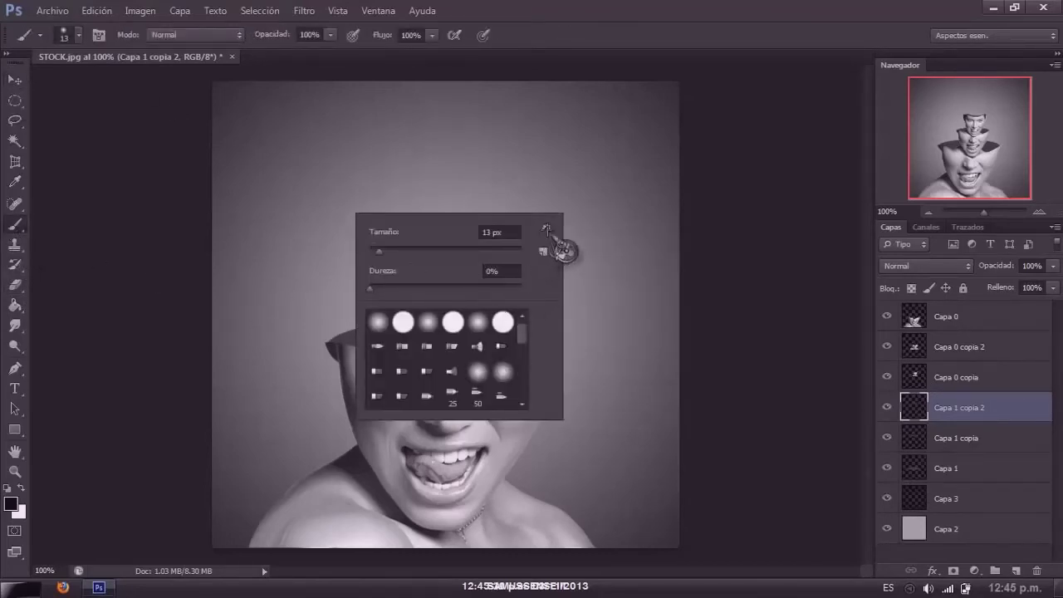
click(453, 321)
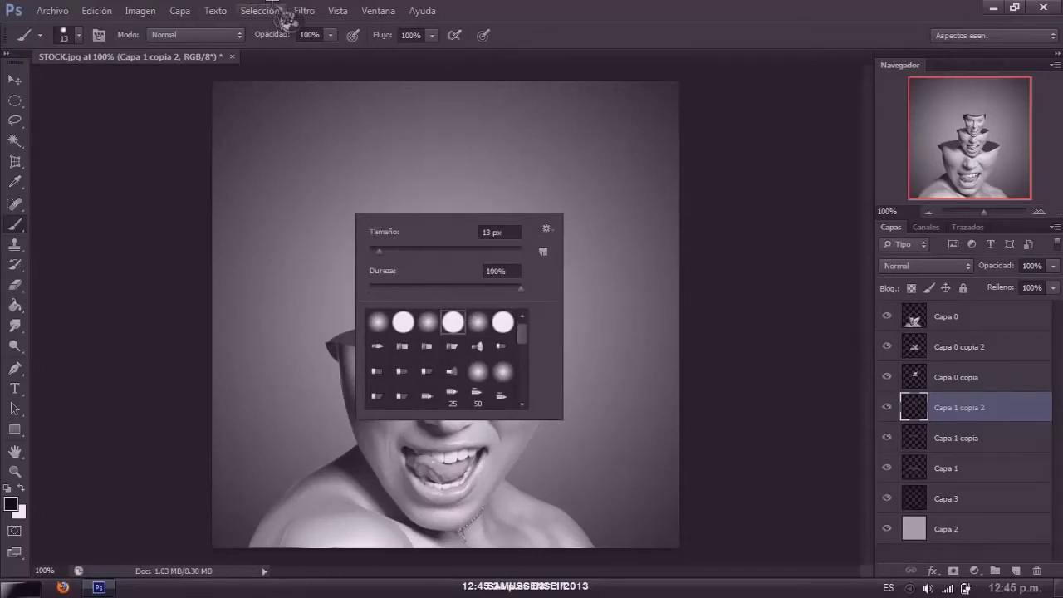
click(374, 12)
click(474, 366)
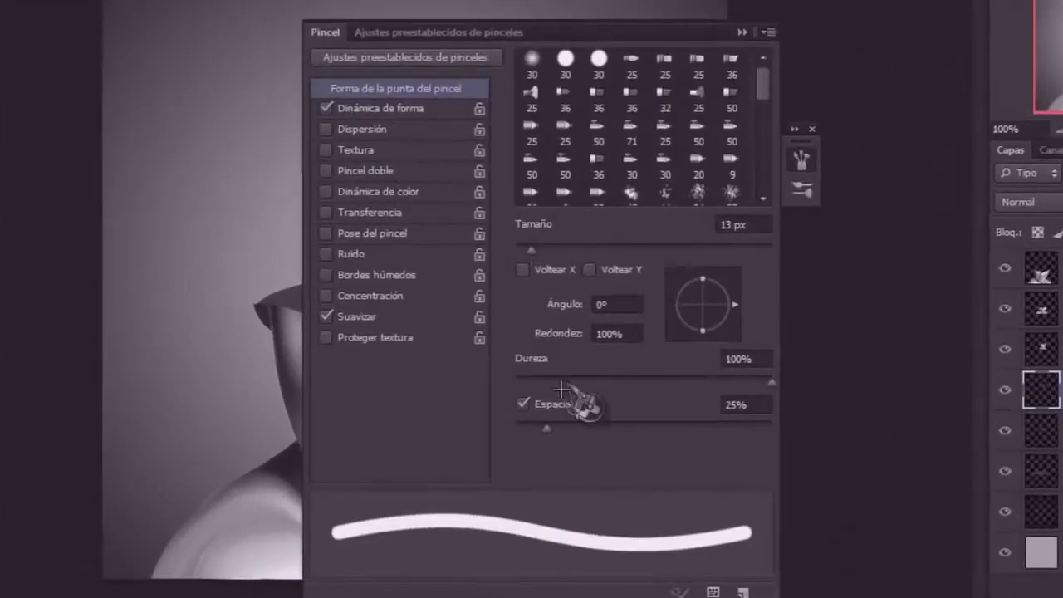
- Give the 13 px brush 149% spacing, size jitter, 30% scattering and 43% opacity variation
drag(546, 429, 727, 428)
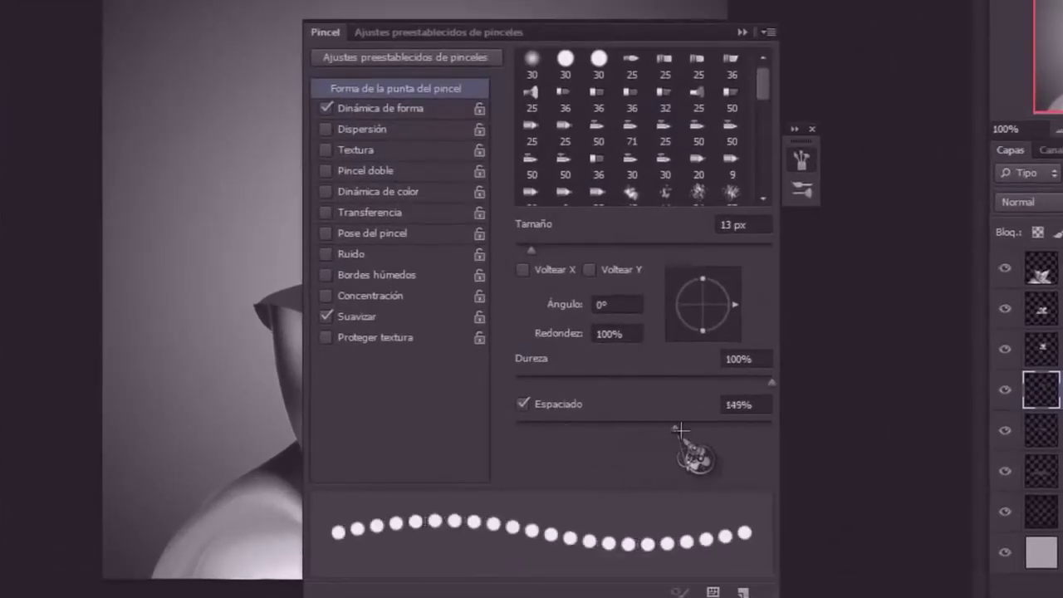
click(403, 110)
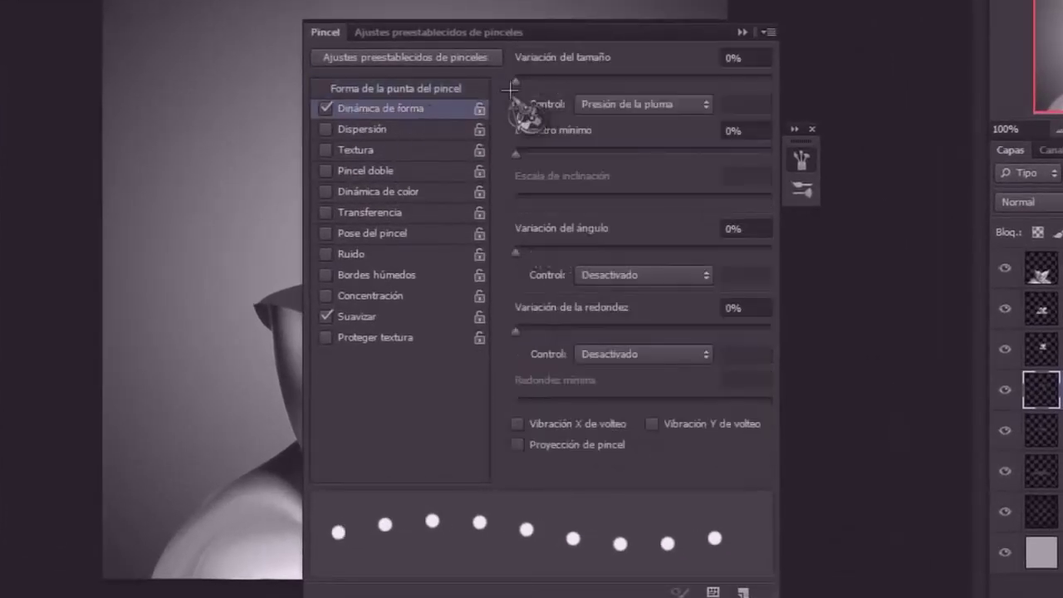
drag(517, 77, 743, 80)
click(362, 129)
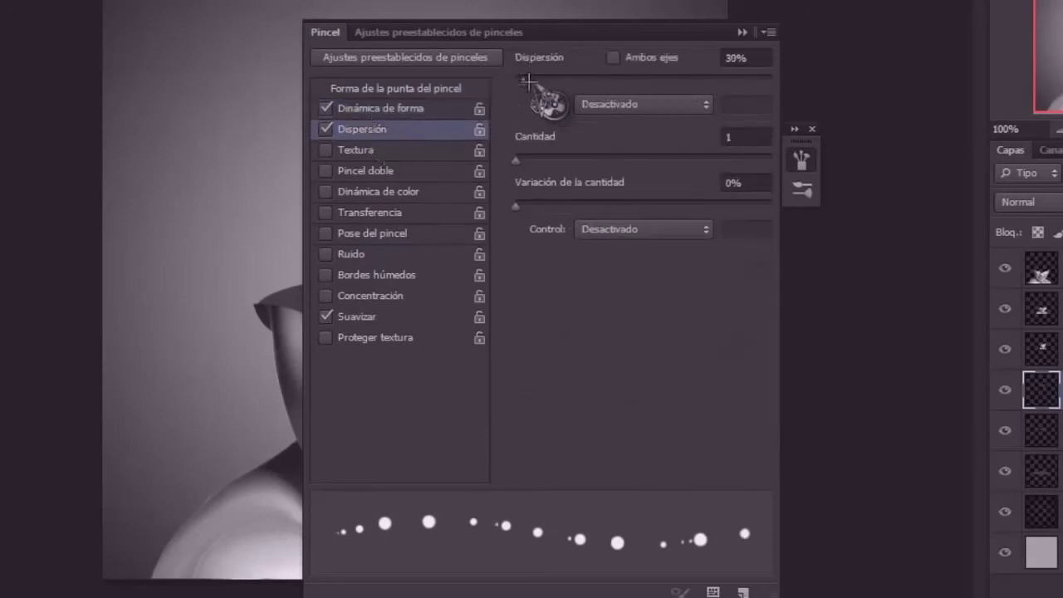
drag(517, 78, 606, 80)
click(370, 212)
drag(532, 78, 697, 81)
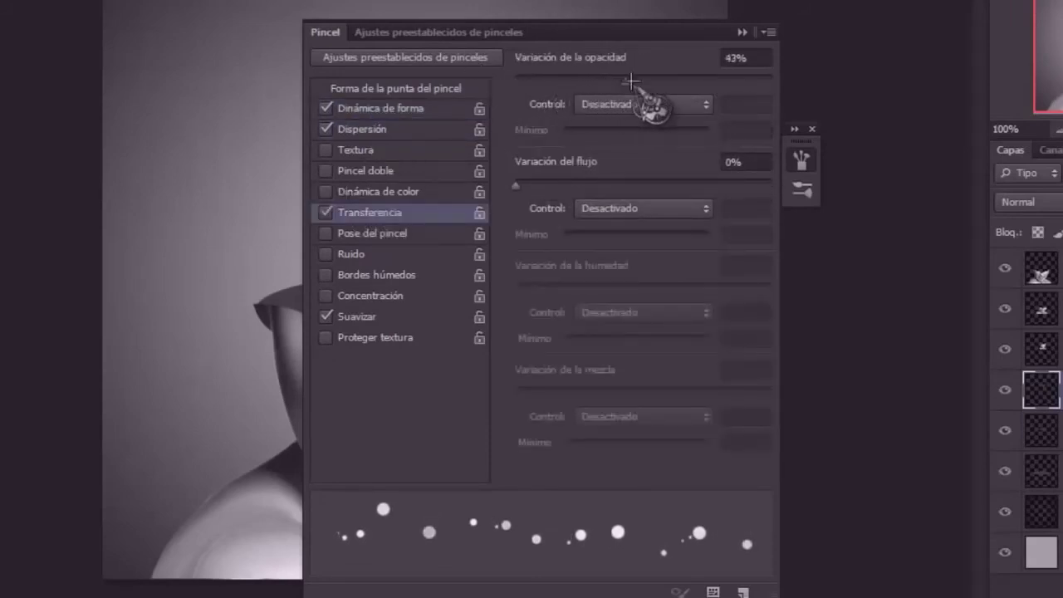
click(740, 32)
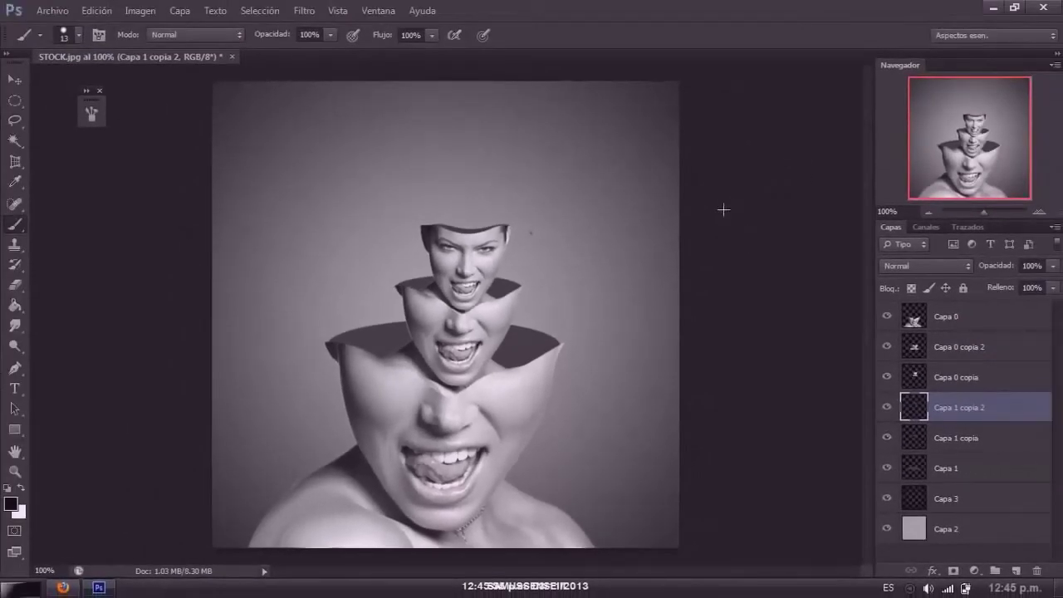
- On new layer Capa 4, paint a first dot above the head and shrink the brush to 9 px
click(1015, 571)
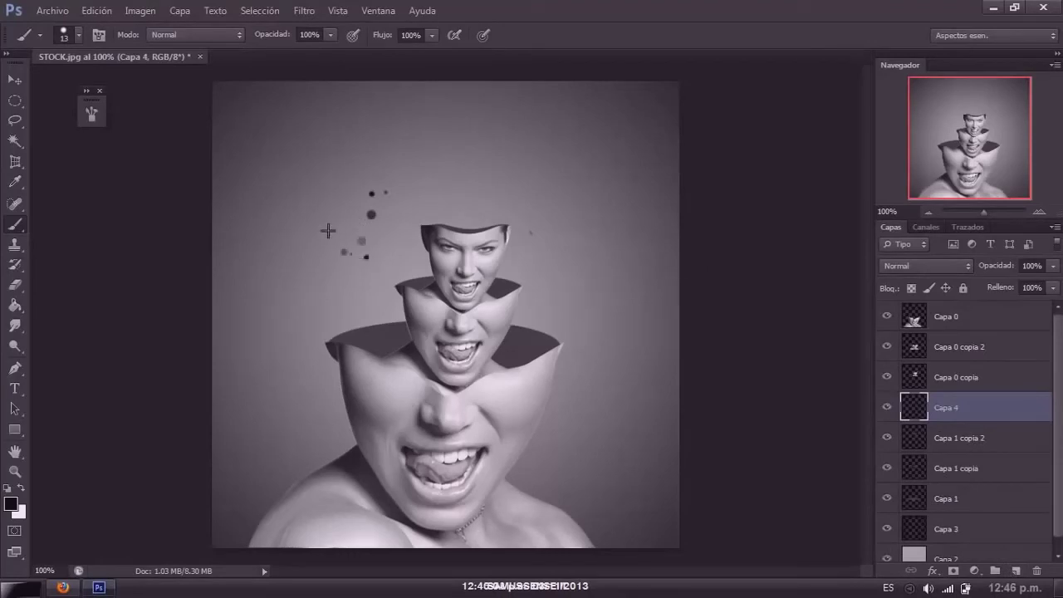
click(433, 115)
right_click(456, 113)
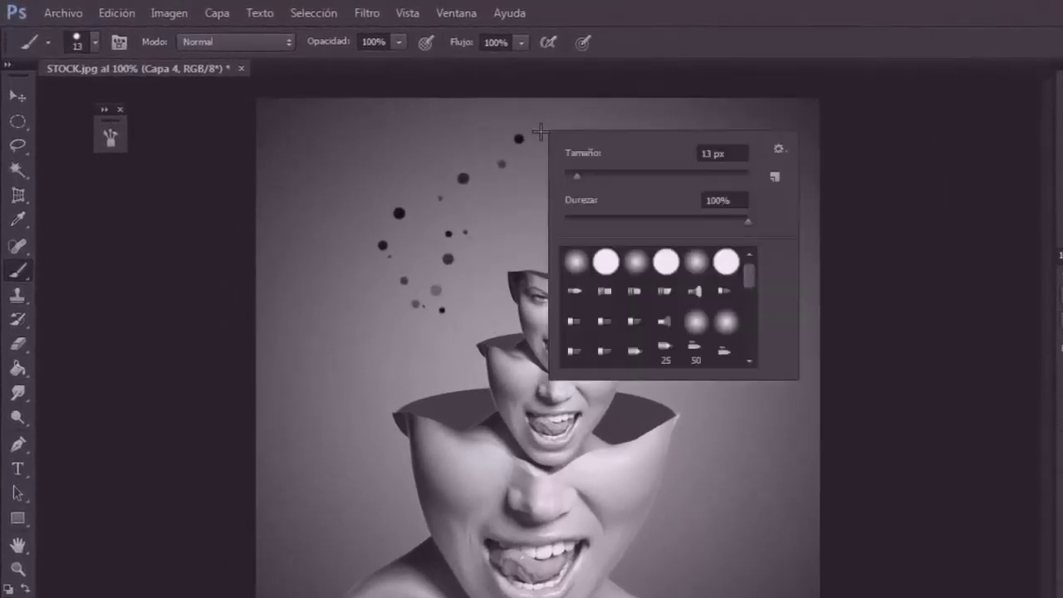
drag(494, 153, 490, 153)
key(Return)
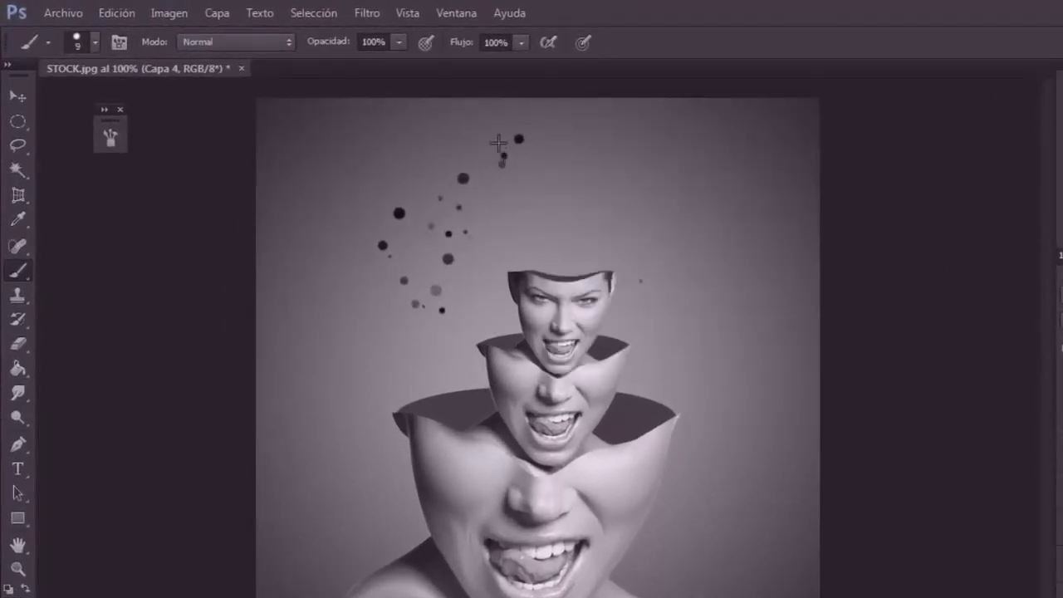
- Paint more dots at 6 and 13 px and move the trail to rise from the top head
right_click(544, 128)
drag(576, 171, 572, 173)
key(Return)
right_click(378, 274)
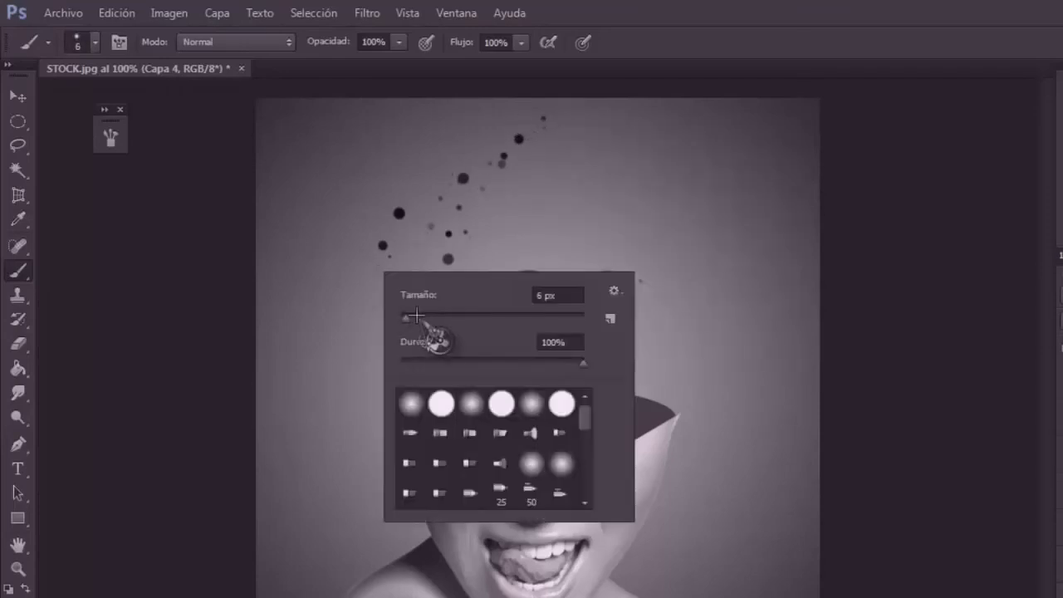
drag(405, 310, 412, 311)
click(365, 277)
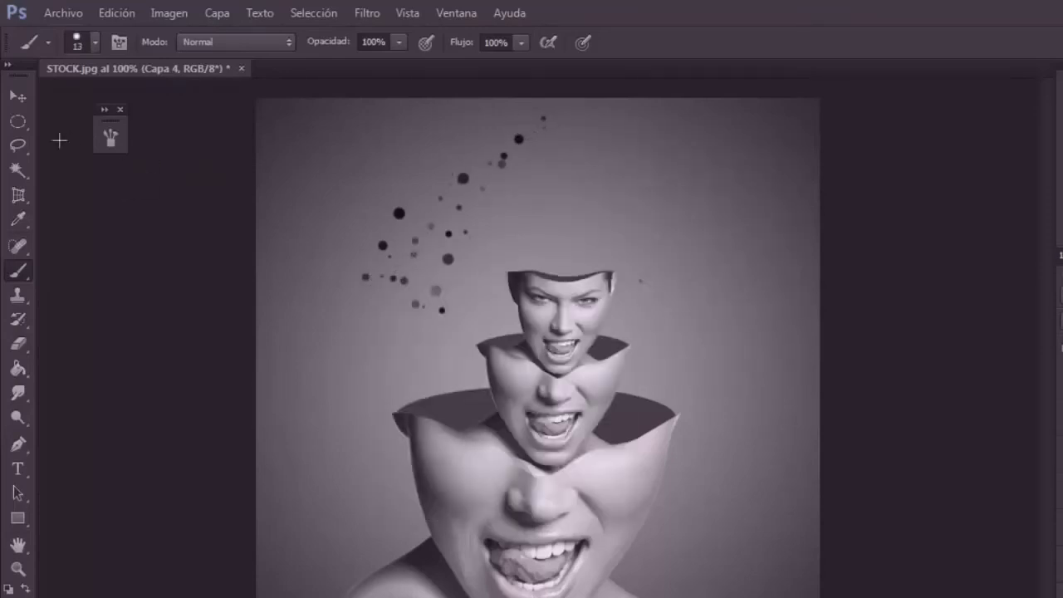
key(v)
drag(404, 238, 554, 241)
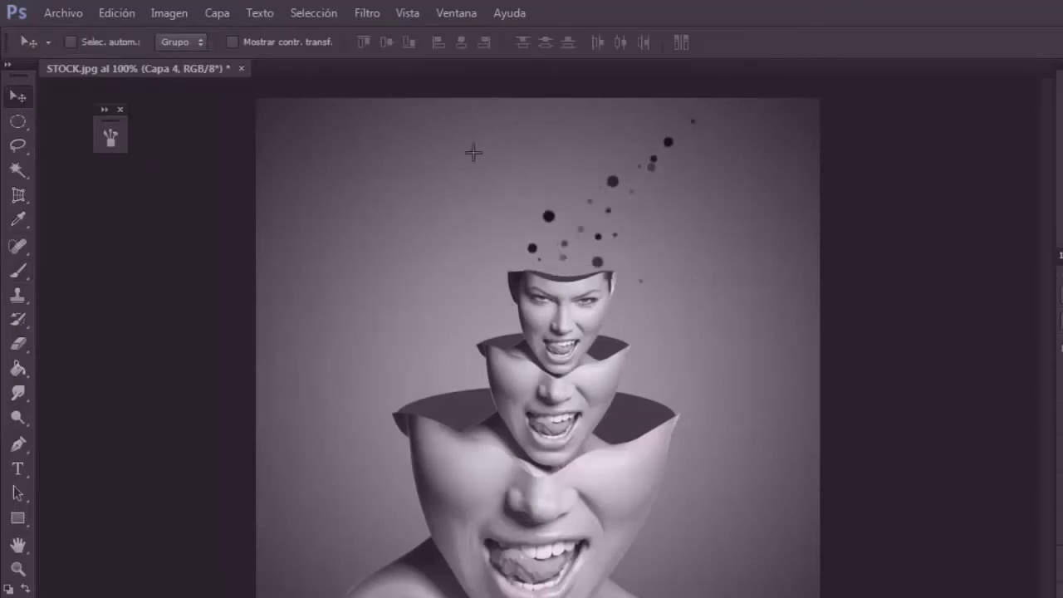
- Paint more dots at 9 px and 5 px, undoing a stray large dot
click(17, 270)
right_click(565, 276)
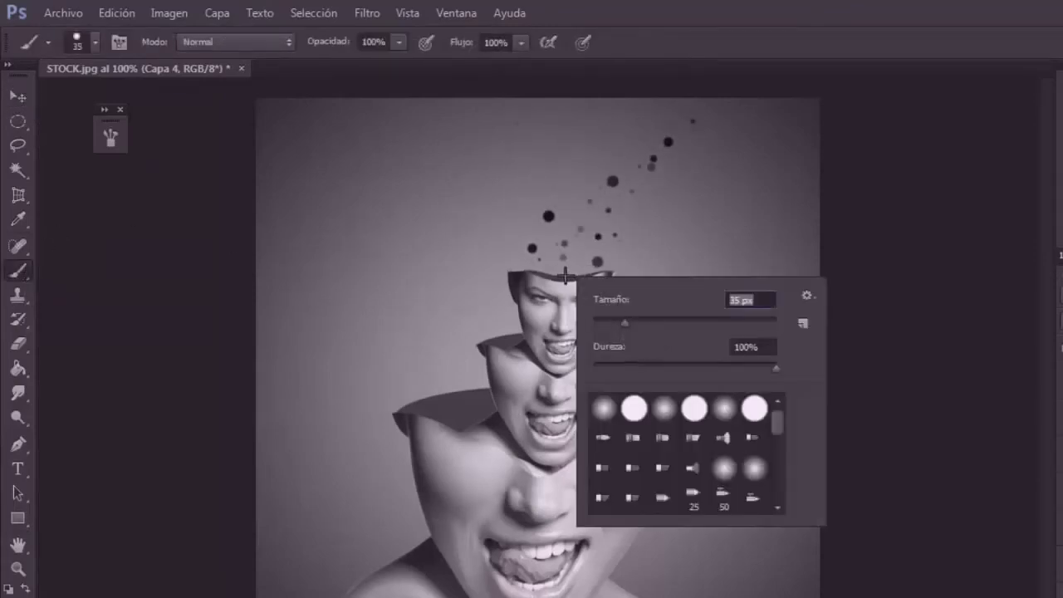
click(565, 274)
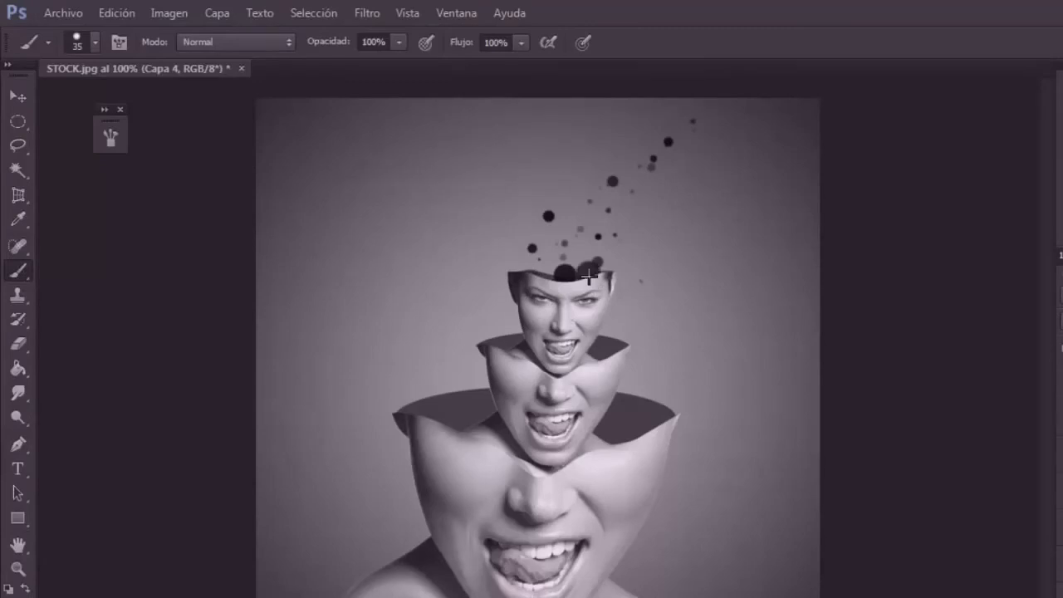
key(ctrl+z)
right_click(570, 270)
drag(657, 335, 636, 335)
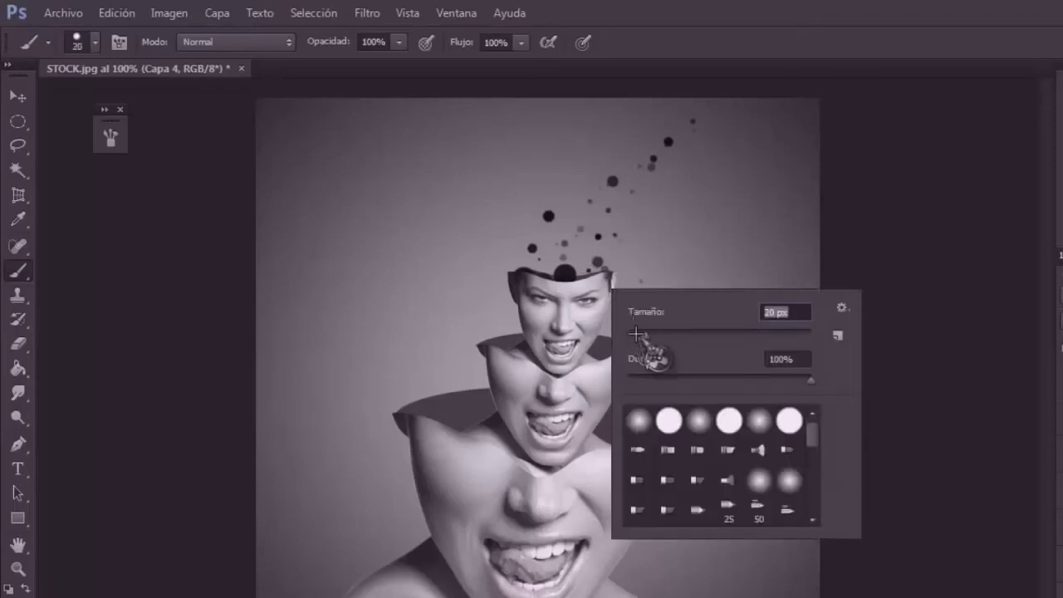
text(9)
key(Return)
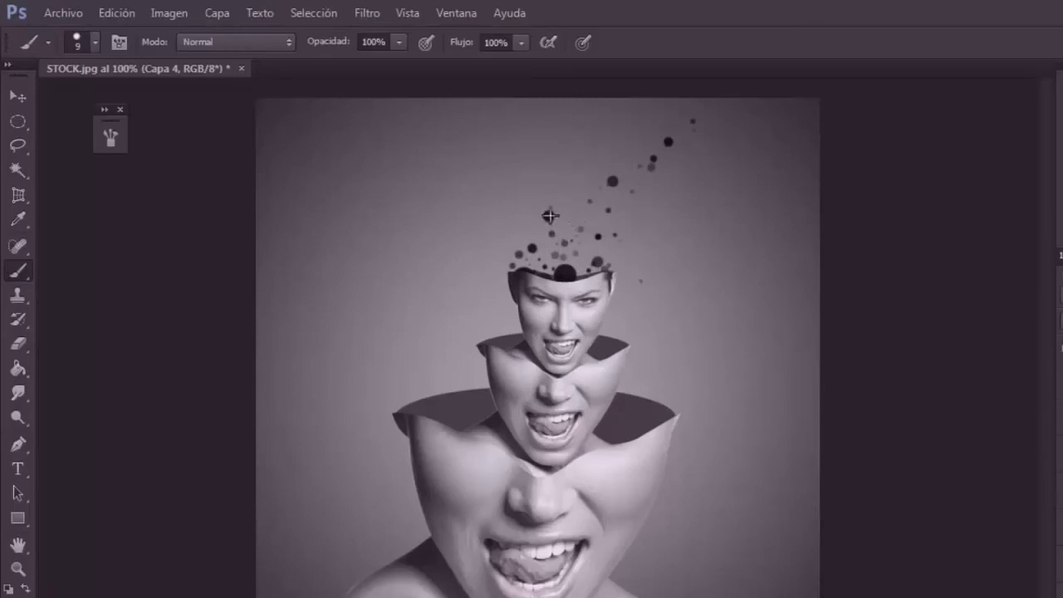
click(549, 216)
right_click(571, 217)
drag(636, 283, 628, 282)
key(Return)
- Add further dots in the trail at brush sizes of 24, 12 and 4 px
right_click(522, 229)
drag(577, 280, 591, 280)
key(Return)
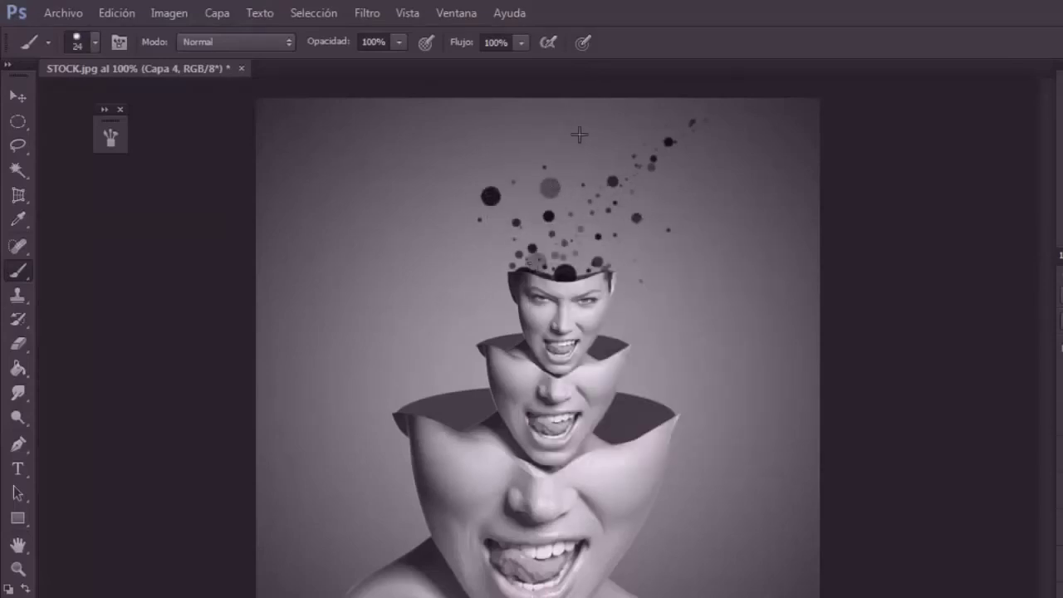
right_click(629, 251)
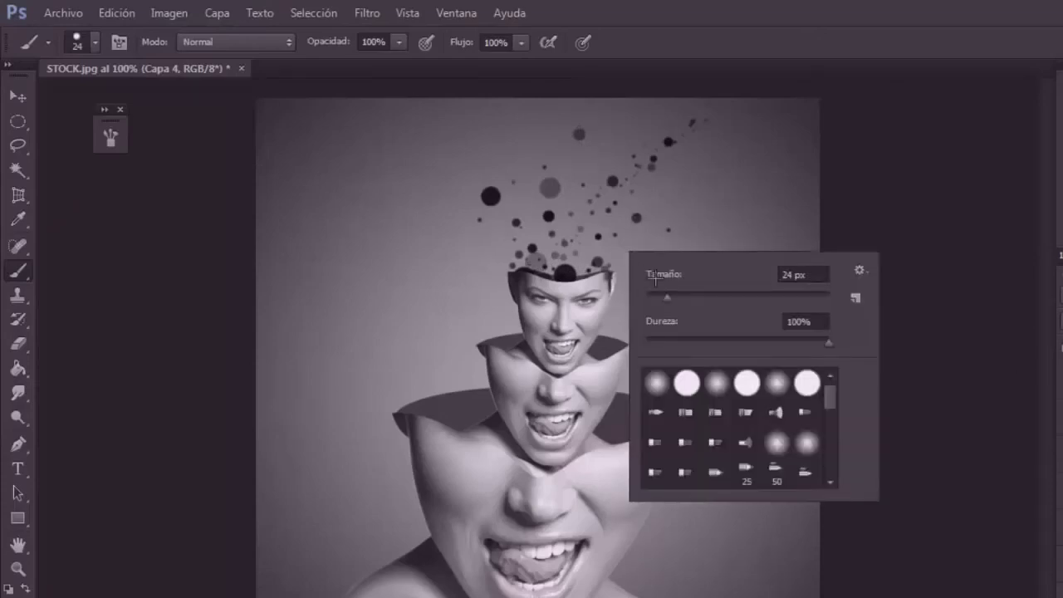
drag(667, 297, 657, 296)
key(Return)
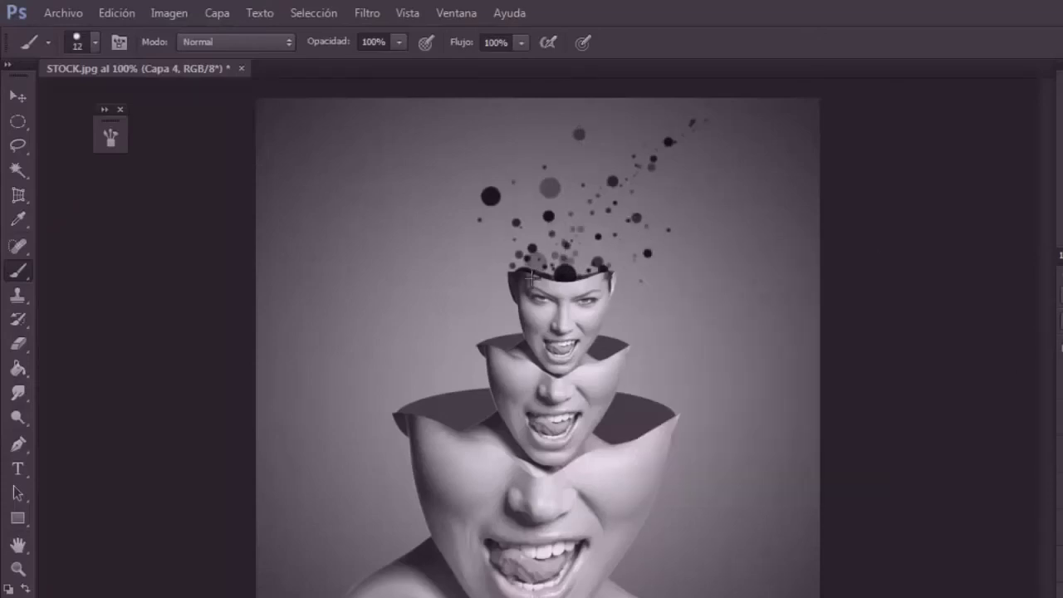
click(537, 228)
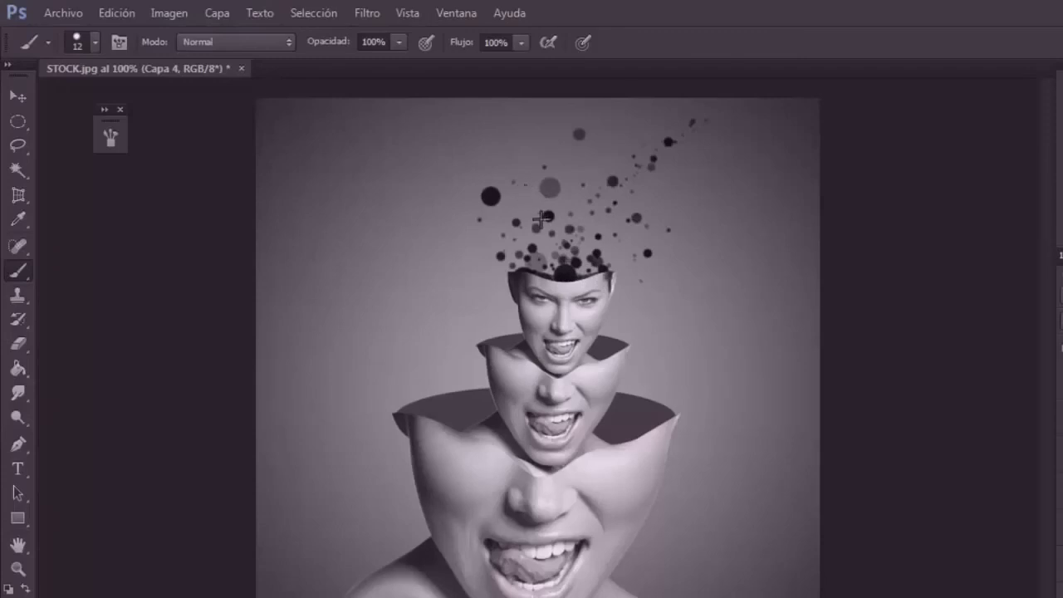
right_click(541, 218)
drag(576, 261, 561, 261)
key(Return)
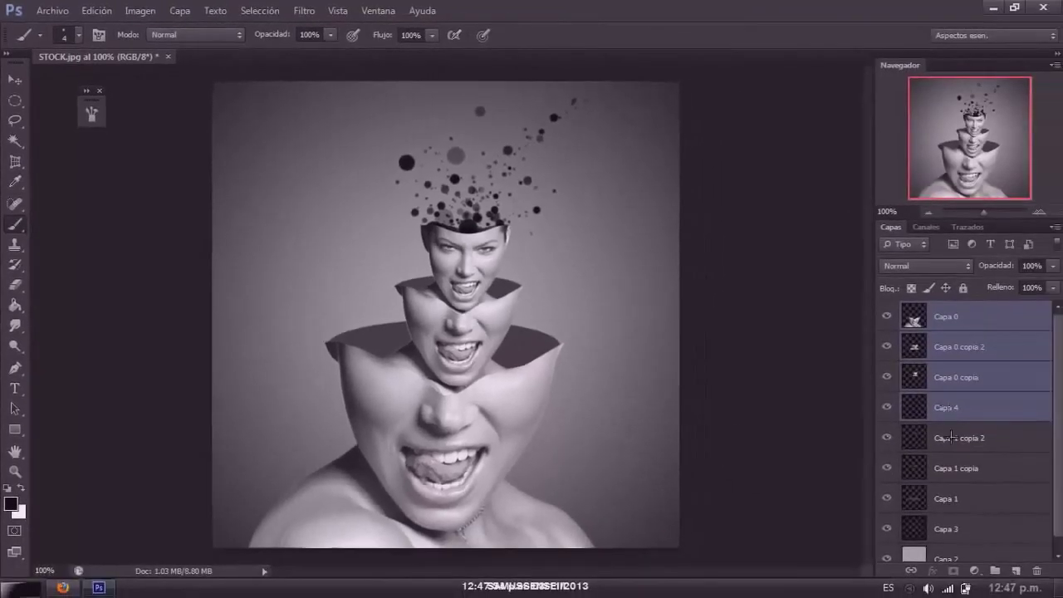
- Merge Capa 1 copia 2, Capa 1 copia and Capa 1 with the faces into Capa 0
shift+click(951, 436)
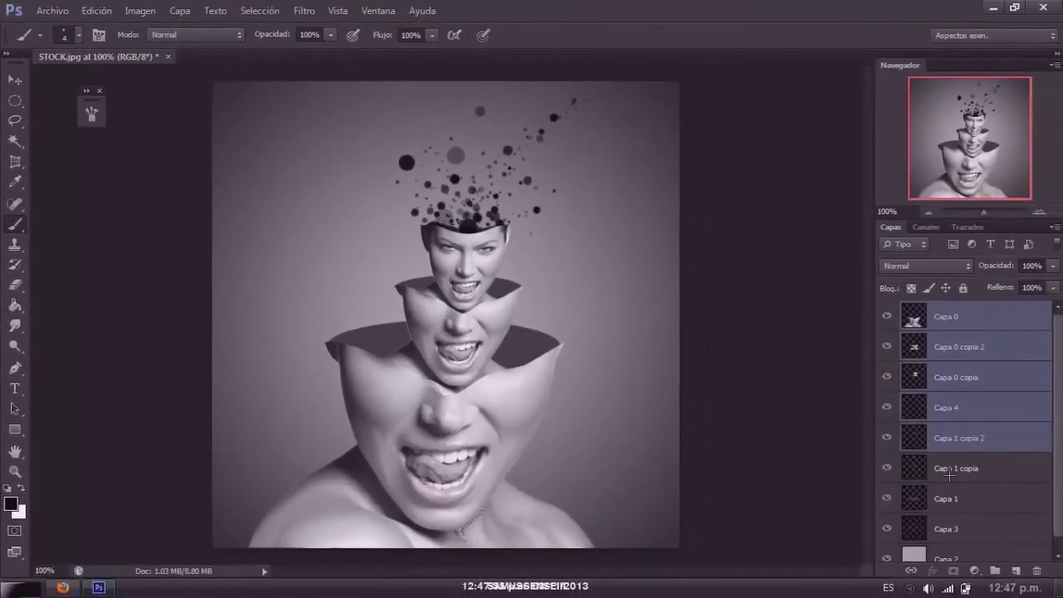
ctrl+click(943, 407)
ctrl+click(947, 468)
ctrl+click(948, 498)
right_click(948, 499)
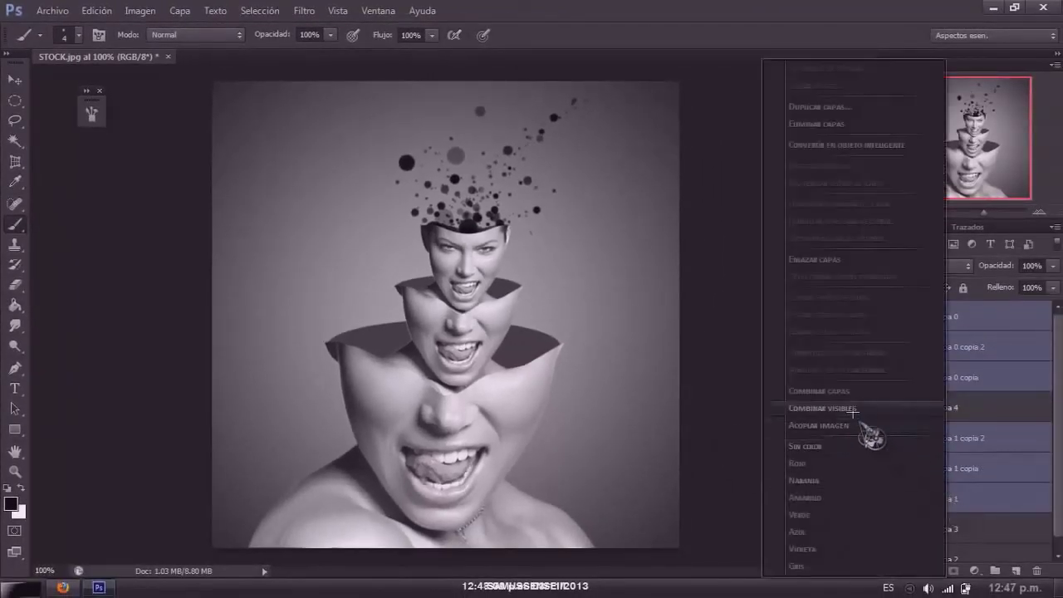
click(856, 412)
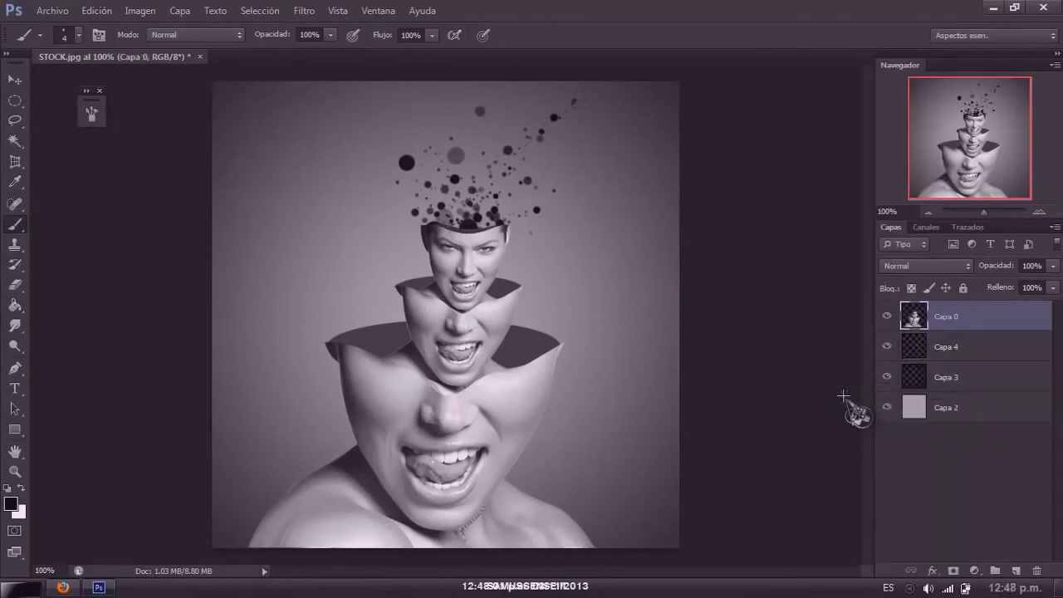
click(937, 572)
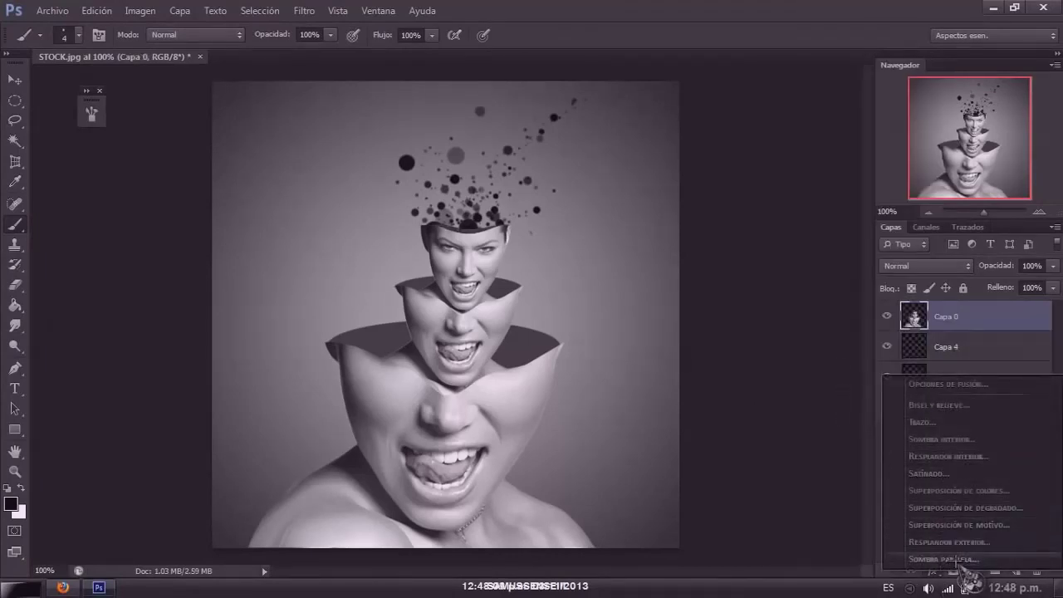
- Add a drop shadow to merged Capa 0 with larger distance, size and opacity at a new angle
click(956, 561)
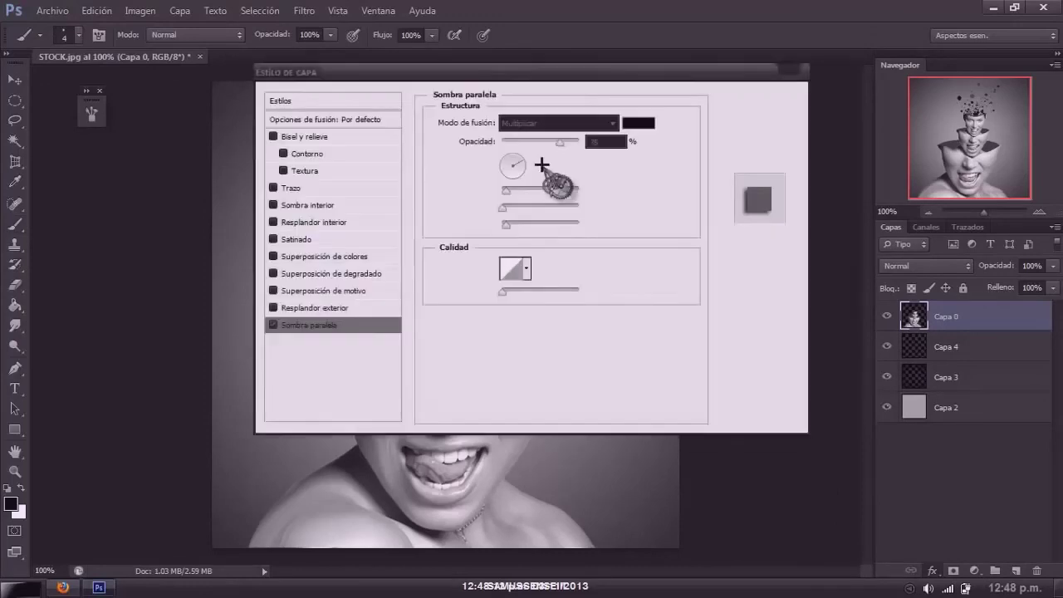
drag(532, 73, 859, 73)
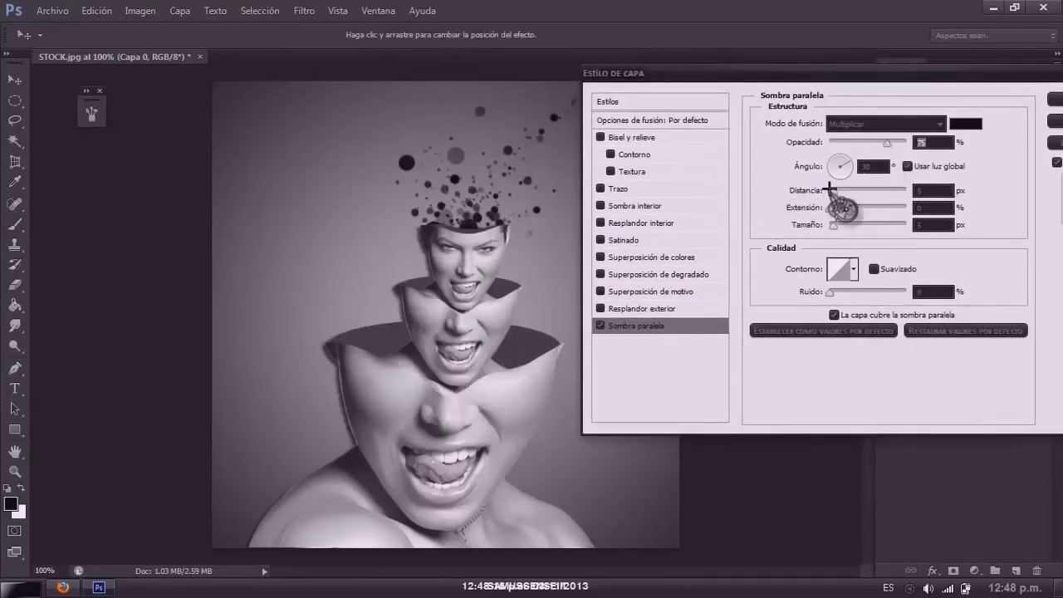
mouse_move(829, 190)
mouse_down()
mouse_move(840, 190)
mouse_move(849, 170)
mouse_up()
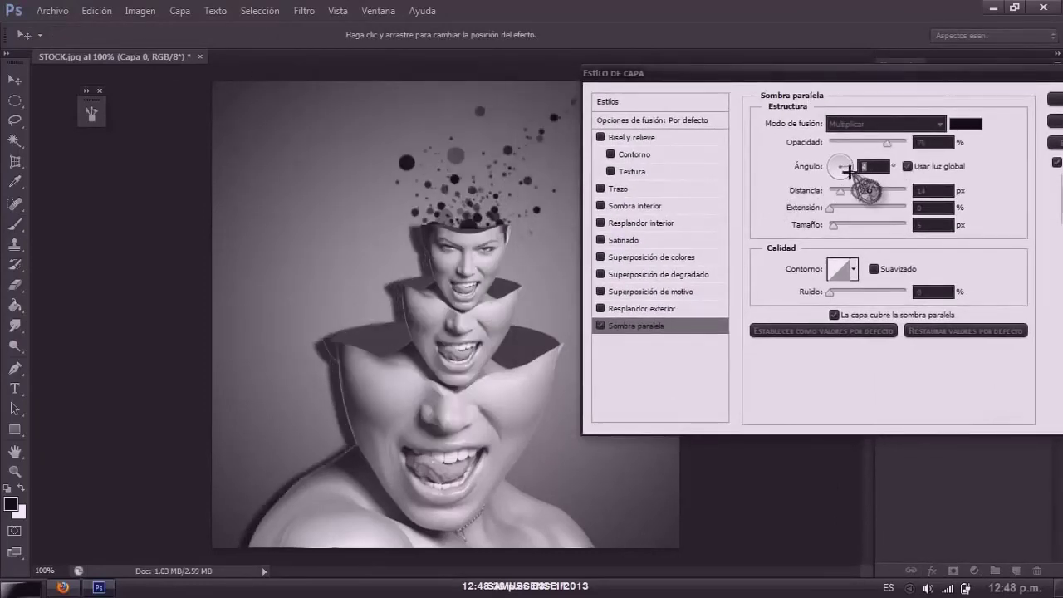
mouse_move(834, 224)
mouse_down()
mouse_move(845, 223)
mouse_move(844, 190)
mouse_up()
drag(888, 142, 900, 143)
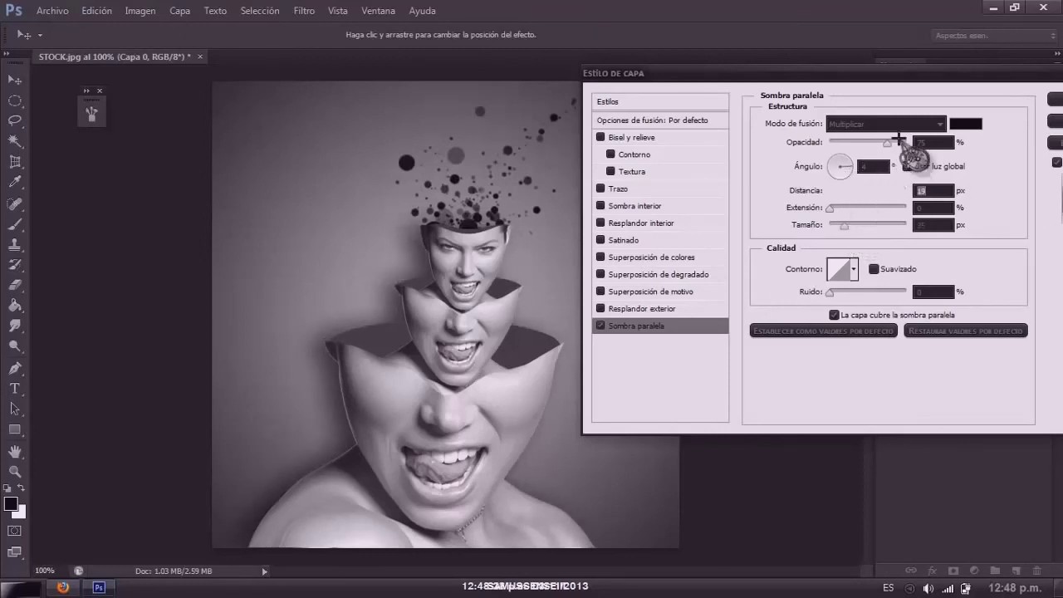
key(Return)
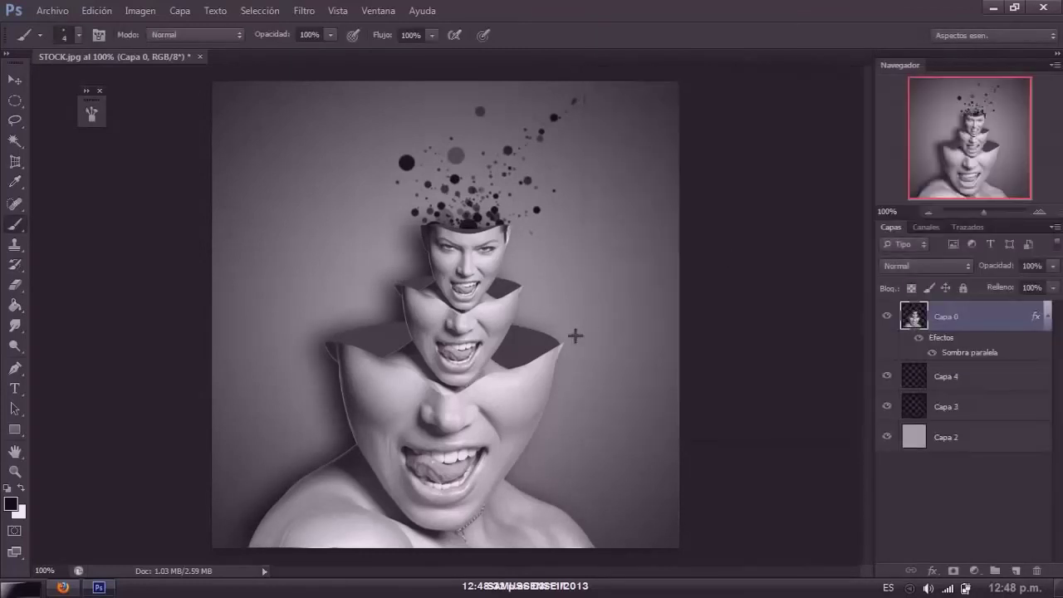